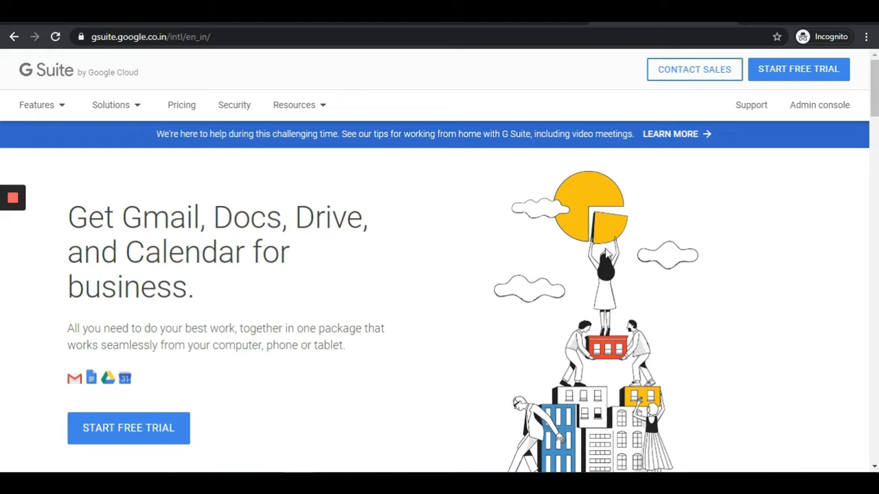
- Switch from the G Suite site to the GoDaddy Professional Email browser tab
{"action": "left_click", "coordinate": [516, 12]}
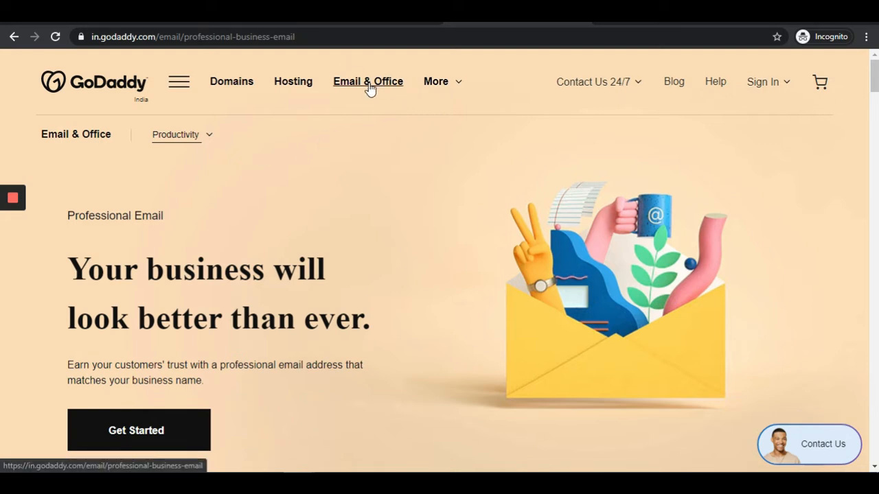
- Scroll to GoDaddy's Individual (₹27.00) and Team (₹58.00) per user/month plan cards
{"action": "scroll", "coordinate": [336, 250], "scroll_direction": "down", "scroll_amount": 6}
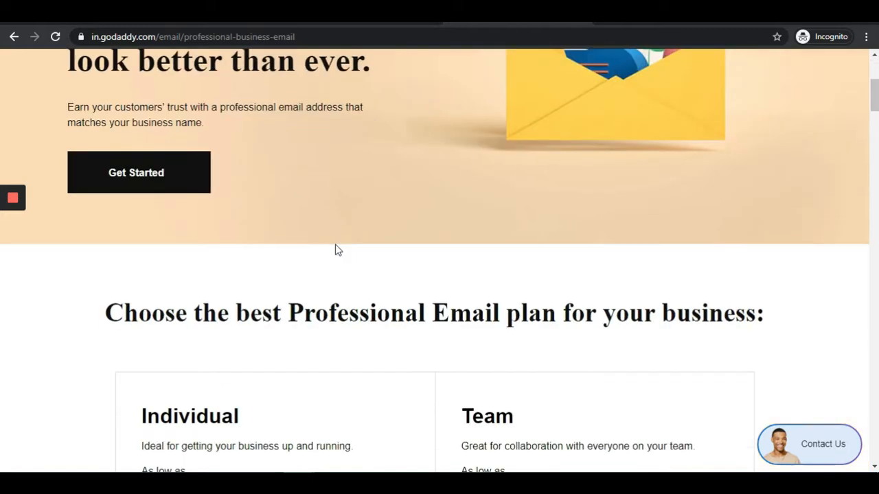
{"action": "scroll", "coordinate": [336, 251], "scroll_direction": "down", "scroll_amount": 4}
{"action": "scroll", "coordinate": [336, 251], "scroll_direction": "up", "scroll_amount": 3}
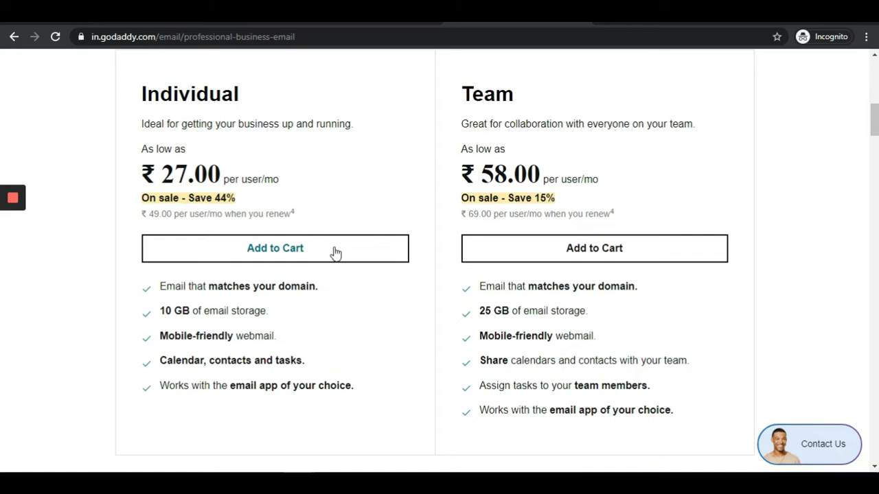
- Recheck GoDaddy's Individual and Team prices against G Suite, finishing on the G Suite page
{"action": "left_click", "coordinate": [631, 16]}
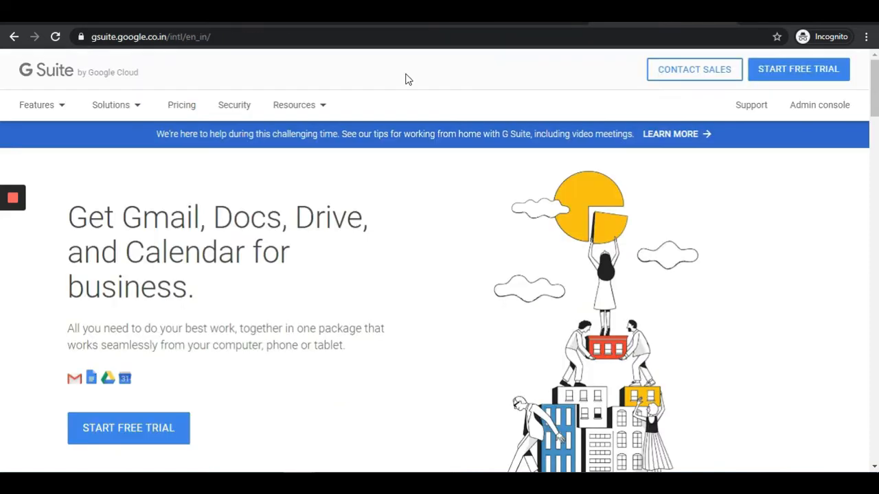
{"action": "mouse_move", "coordinate": [274, 127]}
{"action": "left_click", "coordinate": [531, 17]}
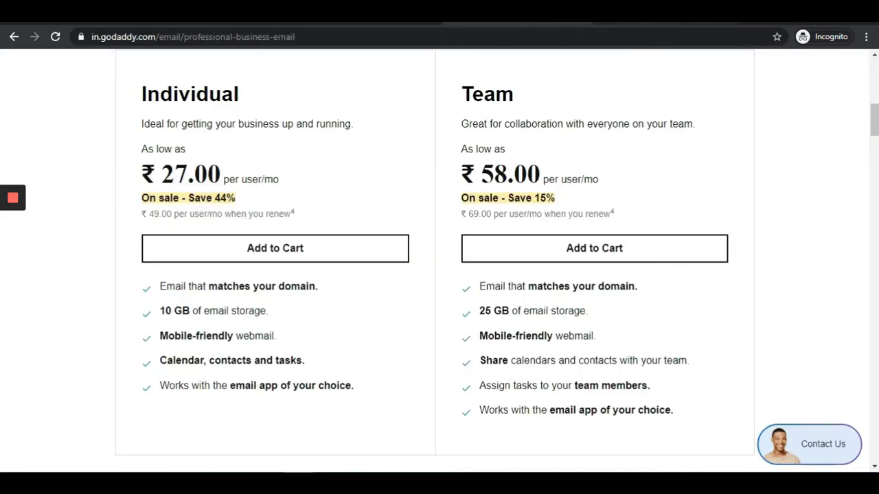
{"action": "scroll", "coordinate": [432, 307], "scroll_direction": "up", "scroll_amount": 3}
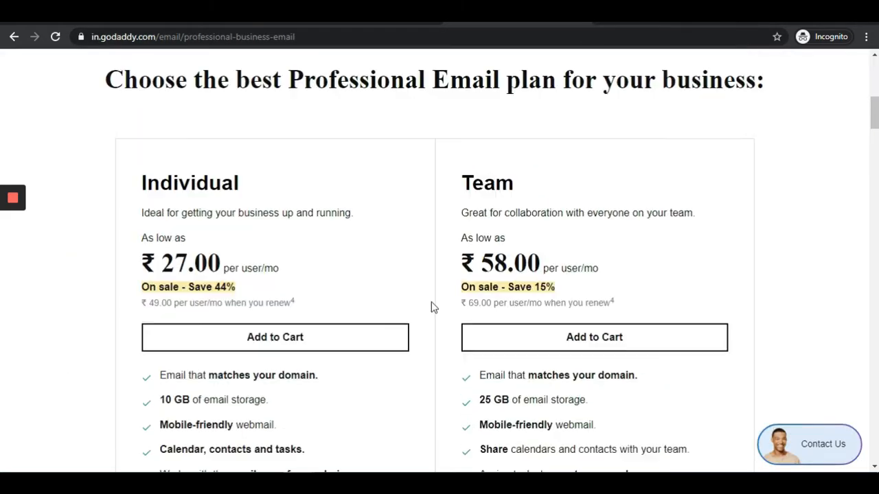
{"action": "left_click", "coordinate": [645, 15]}
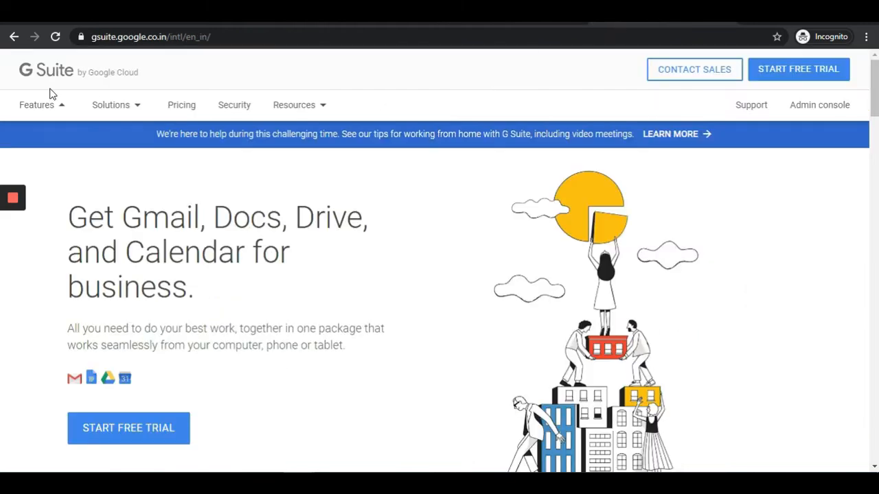
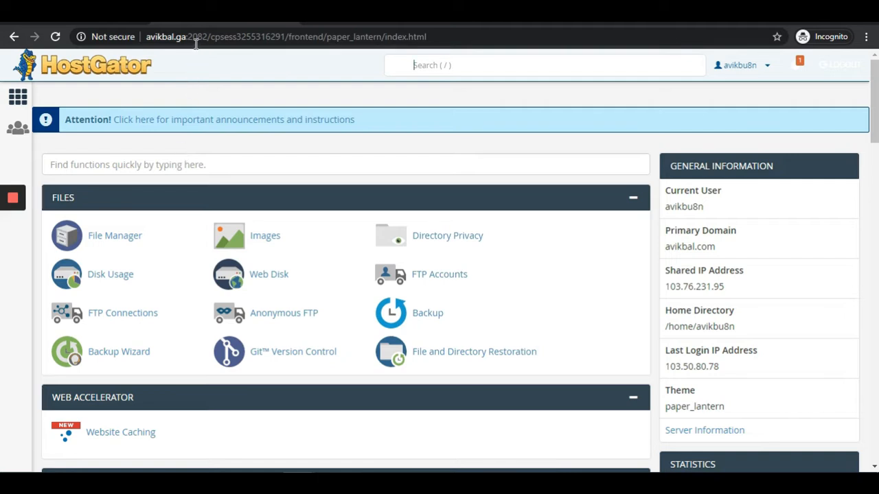
- Load the cPanel dashboard via the short /cpanel address and filter its functions by 'email'
{"action": "left_click_drag", "start_coordinate": [186, 36], "coordinate": [719, 83]}
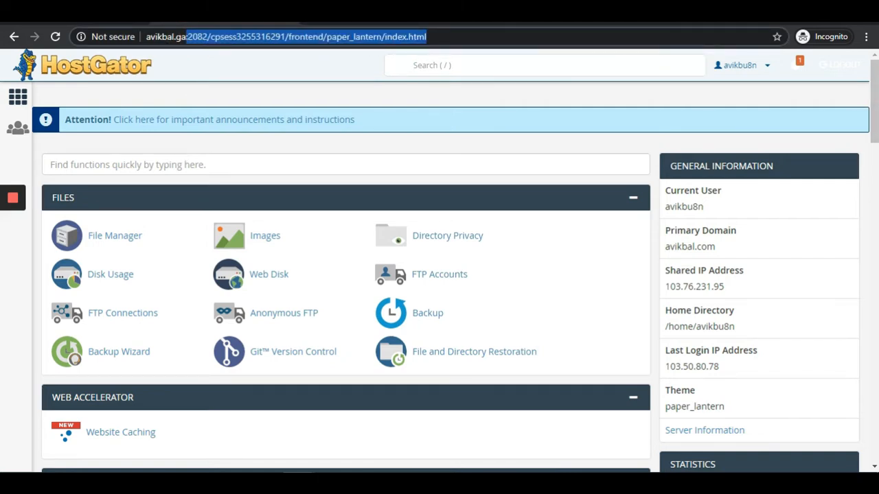
{"action": "type", "text": "/cpanel"}
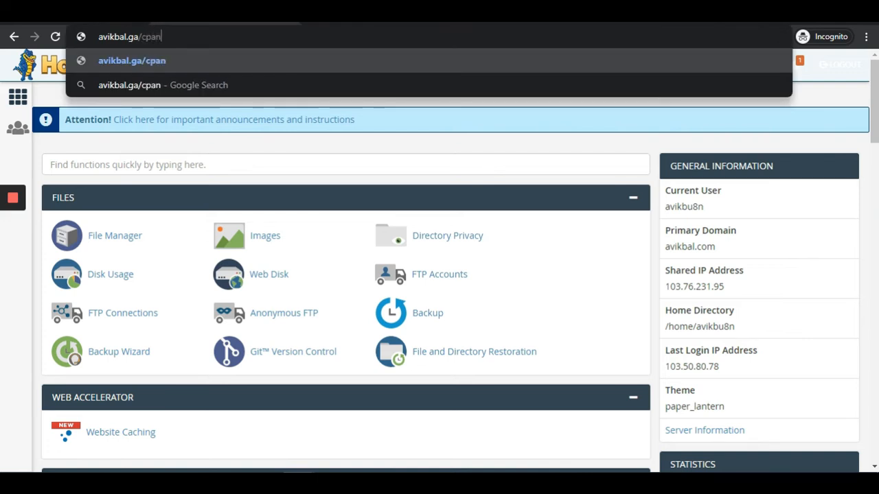
{"action": "key", "text": "Return"}
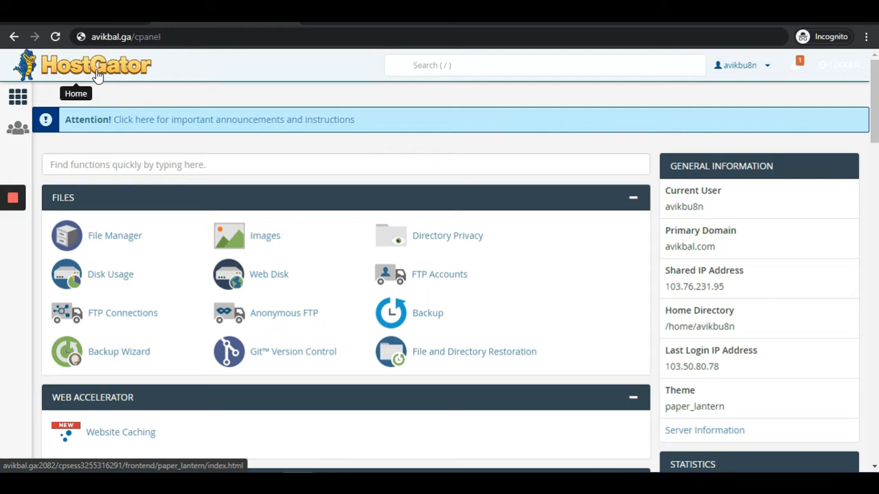
{"action": "left_click", "coordinate": [92, 166]}
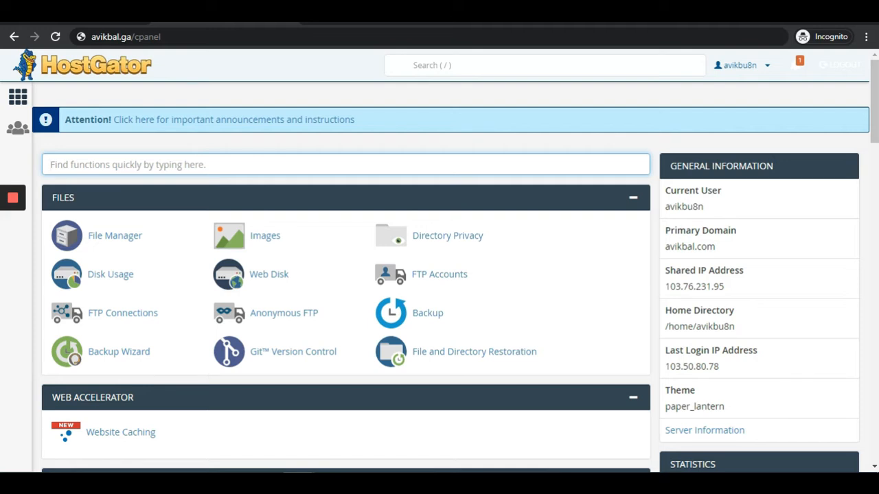
{"action": "type", "text": "email"}
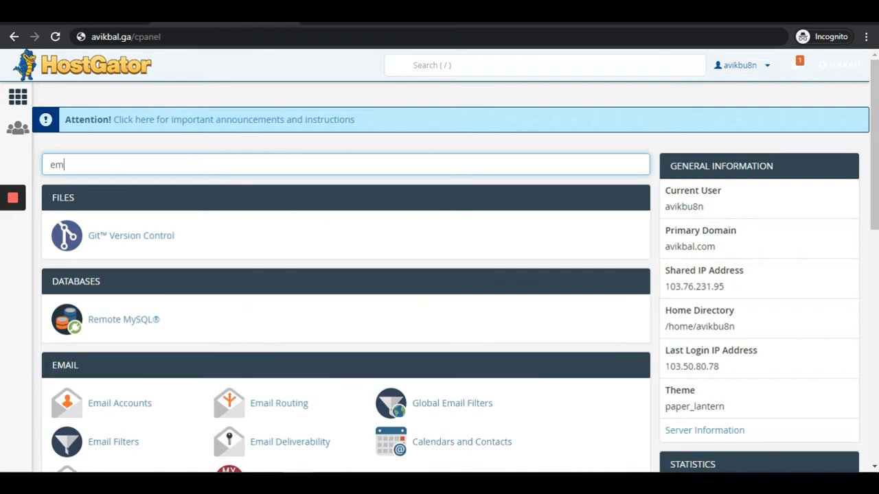
- Open Email Accounts from the filtered Email tools and start creating a new account
{"action": "right_click", "coordinate": [873, 388]}
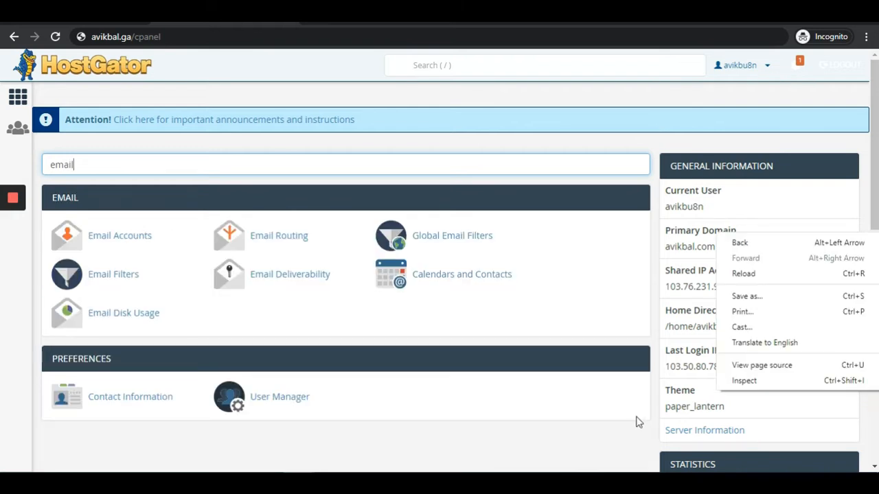
{"action": "left_click", "coordinate": [144, 242]}
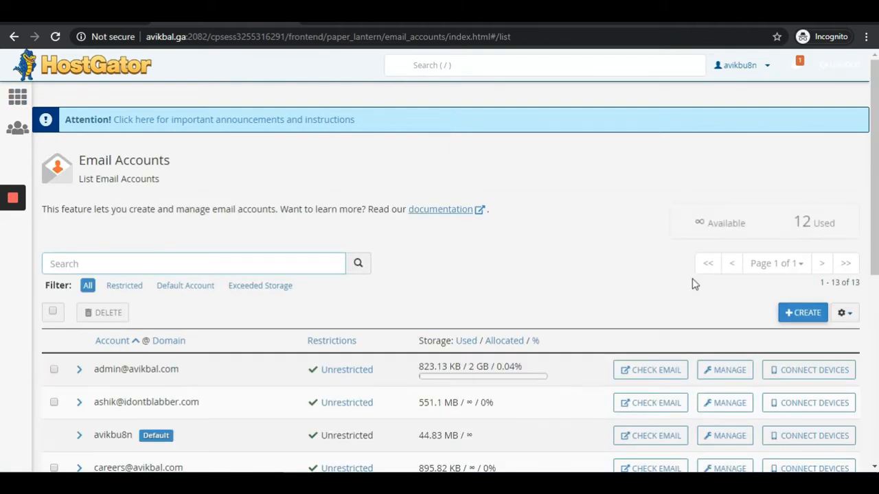
{"action": "left_click", "coordinate": [798, 315]}
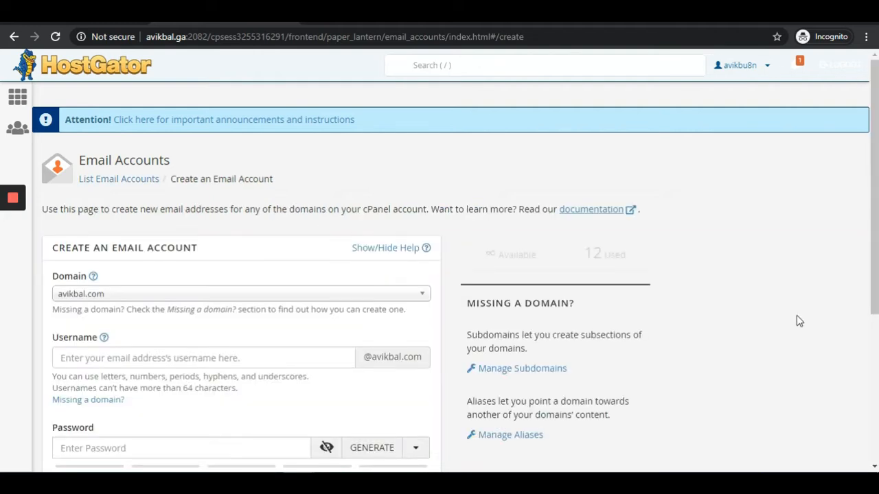
{"action": "left_click", "coordinate": [182, 294]}
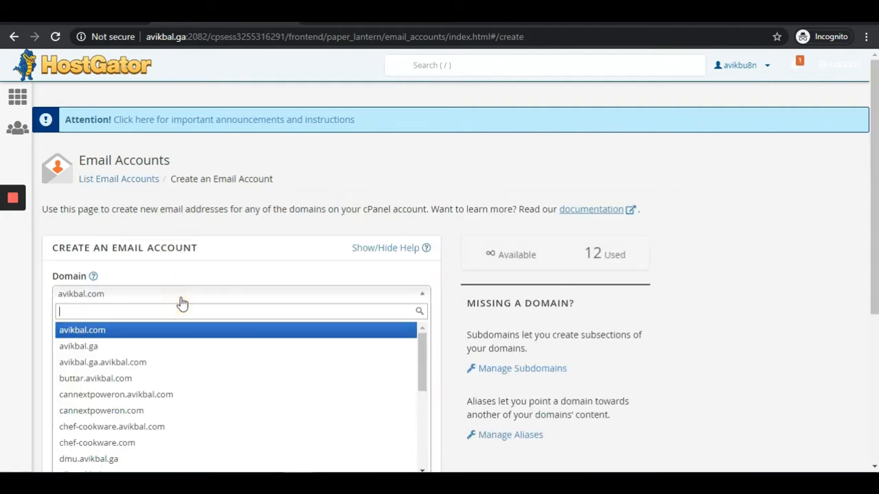
{"action": "left_click", "coordinate": [182, 301]}
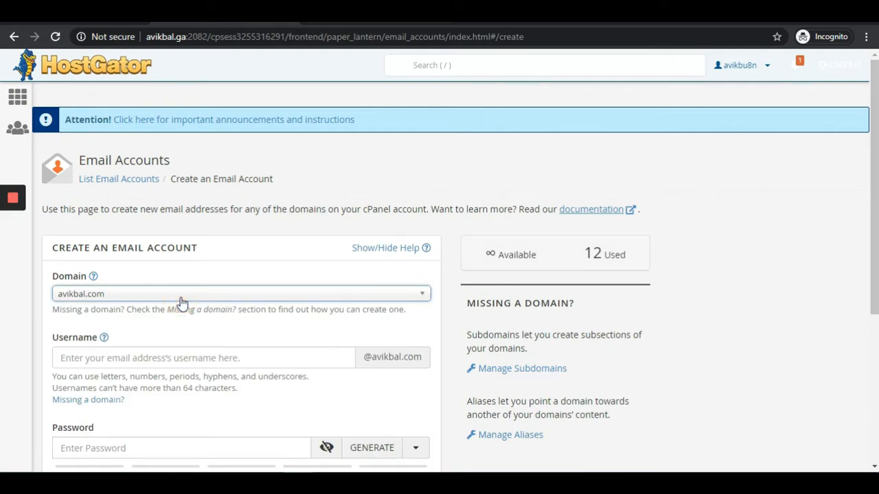
{"action": "left_click", "coordinate": [181, 302]}
{"action": "left_click", "coordinate": [181, 302]}
{"action": "left_click", "coordinate": [194, 354]}
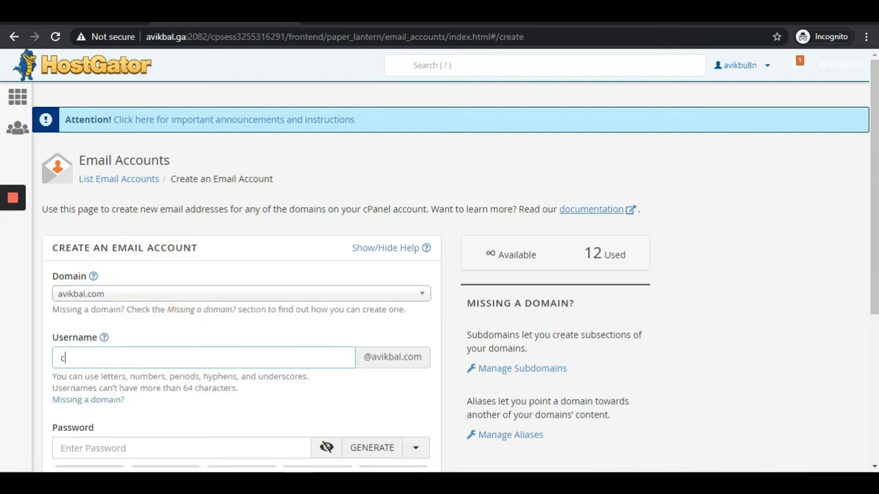
- Give the careers mailbox Unlimited storage and go back to the Email Accounts list
{"action": "scroll", "coordinate": [328, 422], "scroll_direction": "down", "scroll_amount": 1}
{"action": "scroll", "coordinate": [328, 422], "scroll_direction": "down", "scroll_amount": 2}
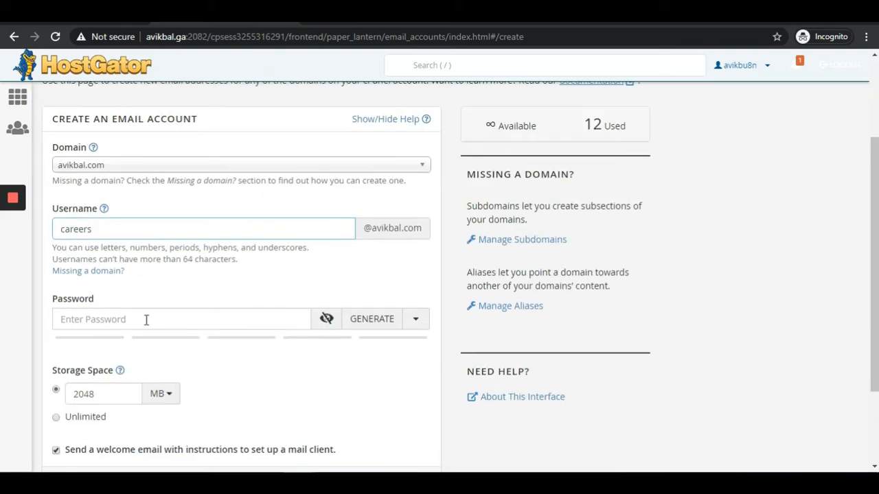
{"action": "left_click", "coordinate": [145, 319]}
{"action": "scroll", "coordinate": [96, 426], "scroll_direction": "down", "scroll_amount": 1}
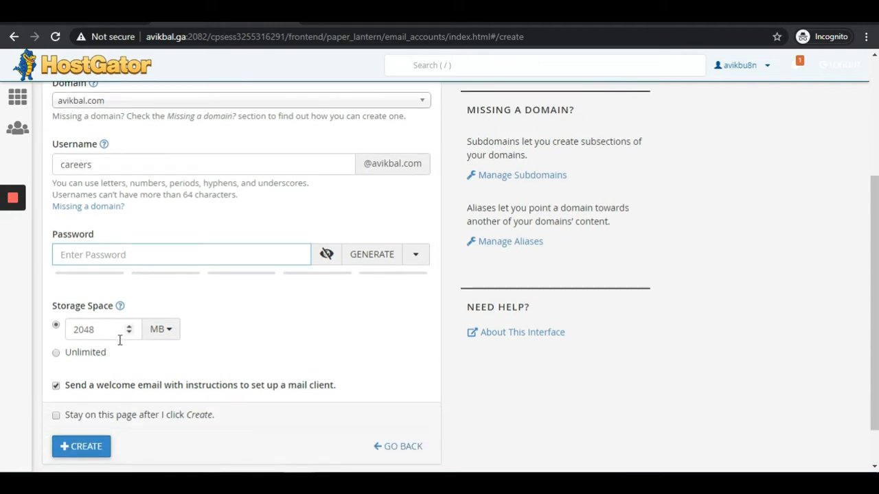
{"action": "left_click", "coordinate": [87, 356]}
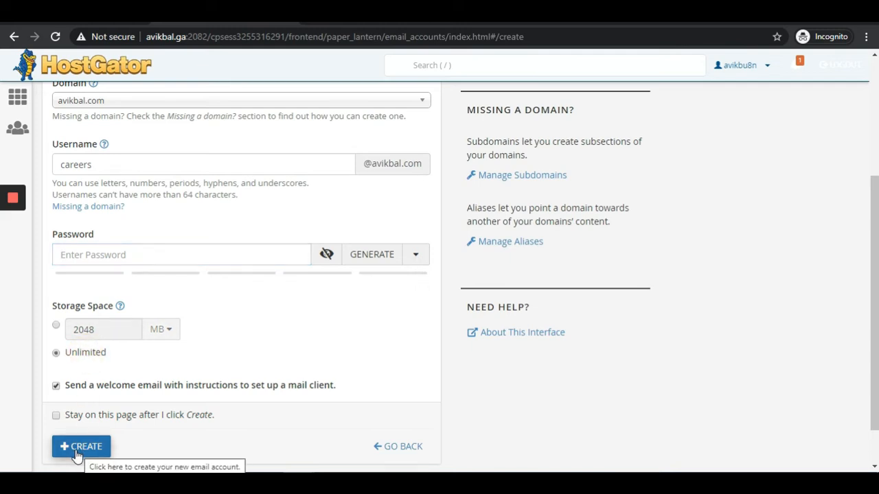
{"action": "scroll", "coordinate": [347, 372], "scroll_direction": "up", "scroll_amount": 3}
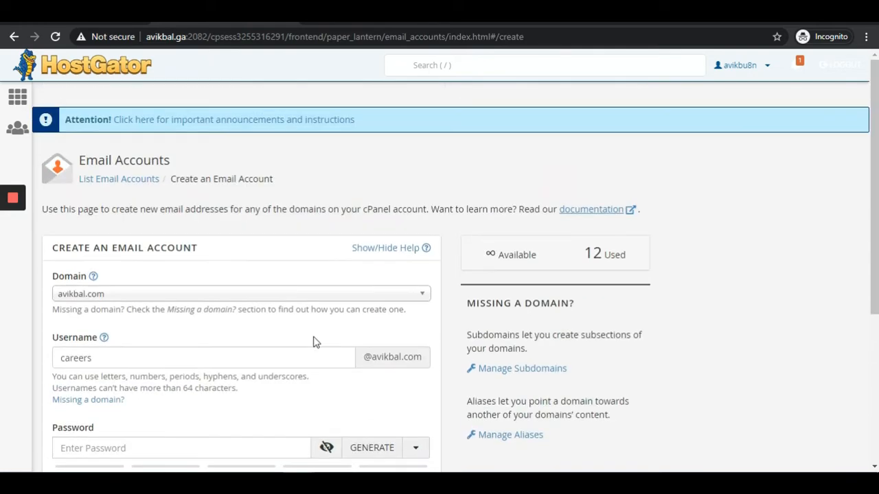
{"action": "left_click", "coordinate": [132, 179]}
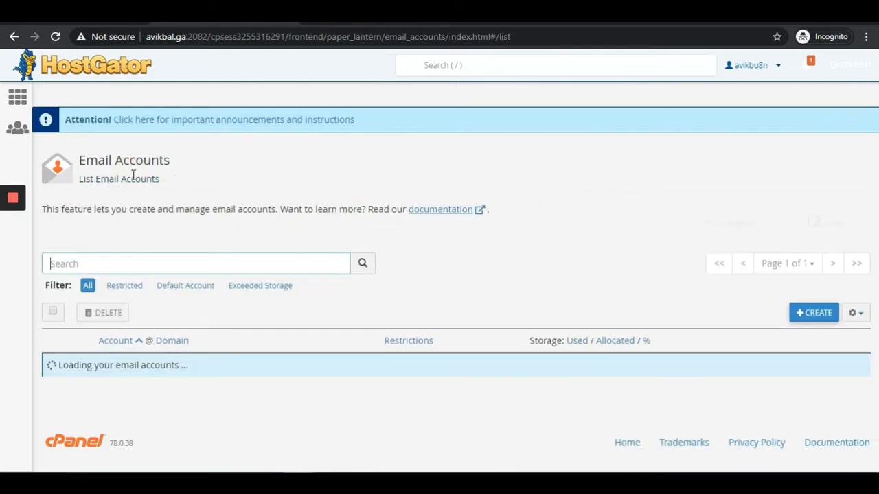
- Open webmail for the careers account using its Check Email button
{"action": "scroll", "coordinate": [315, 297], "scroll_direction": "down", "scroll_amount": 4}
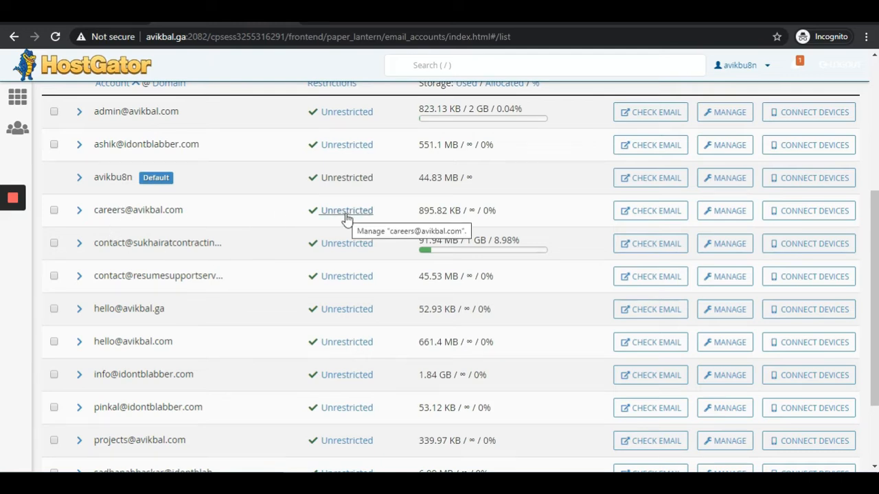
{"action": "left_click", "coordinate": [655, 215]}
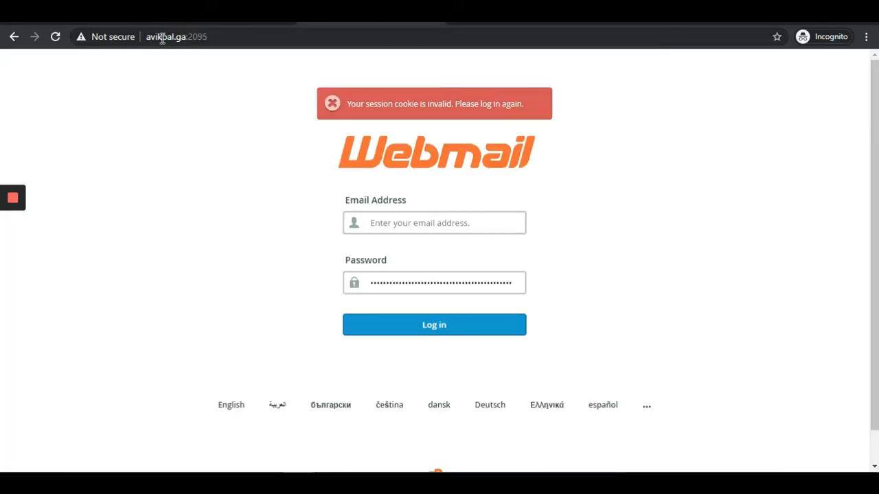
- Select the 2095 port in the webmail address to replace it with /webmail
{"action": "double_click", "coordinate": [197, 37]}
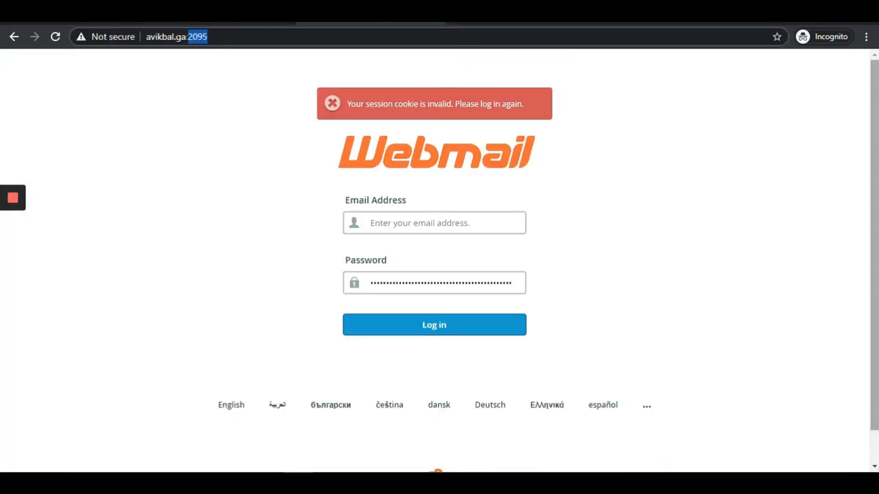
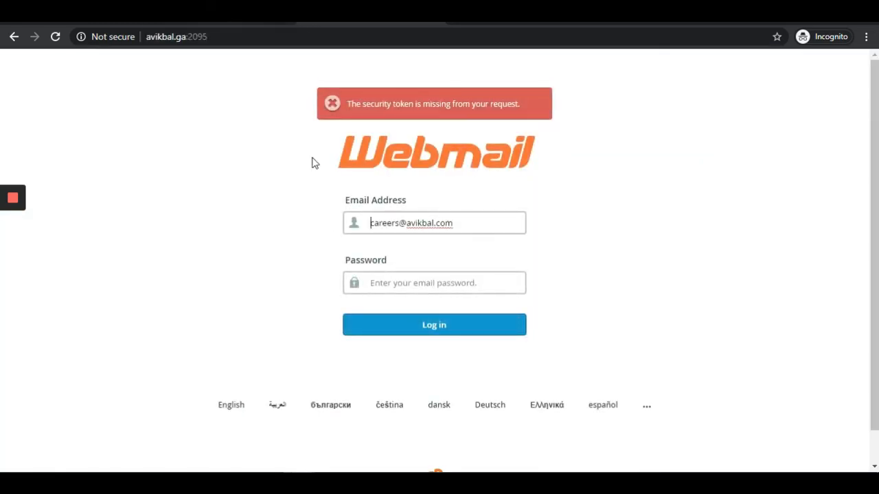
- Go back to the Email Accounts list and open webmail for the careers mailbox via Check Email
{"action": "left_click", "coordinate": [375, 282]}
{"action": "left_click", "coordinate": [217, 24]}
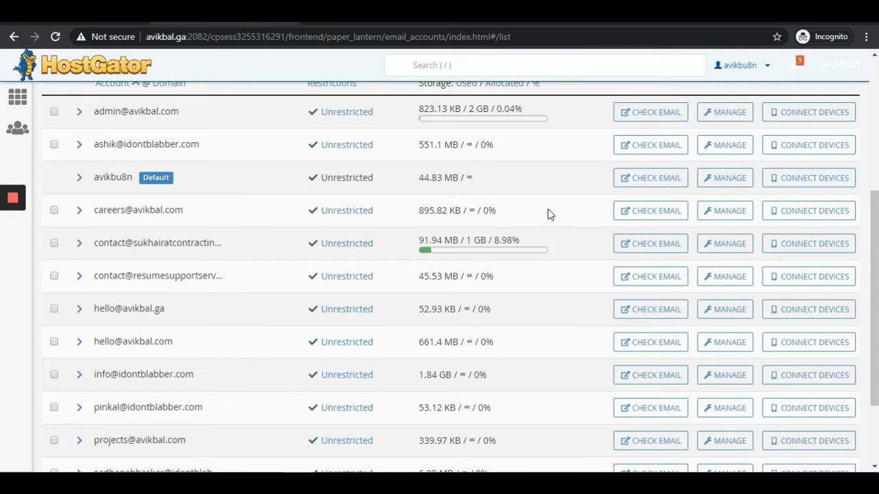
{"action": "left_click", "coordinate": [658, 219]}
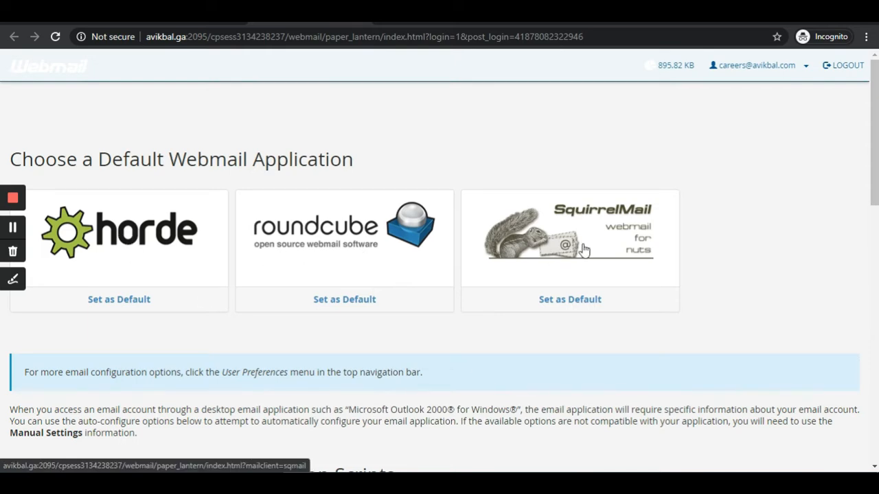
- Open the careers mailbox in Roundcube and start a blank new message
{"action": "left_click", "coordinate": [329, 238]}
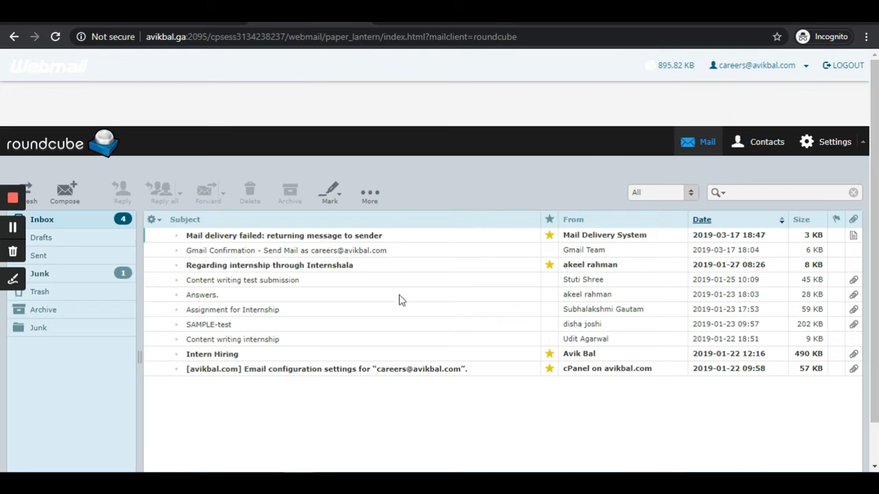
{"action": "key", "text": "alt+Left"}
{"action": "left_click", "coordinate": [73, 188]}
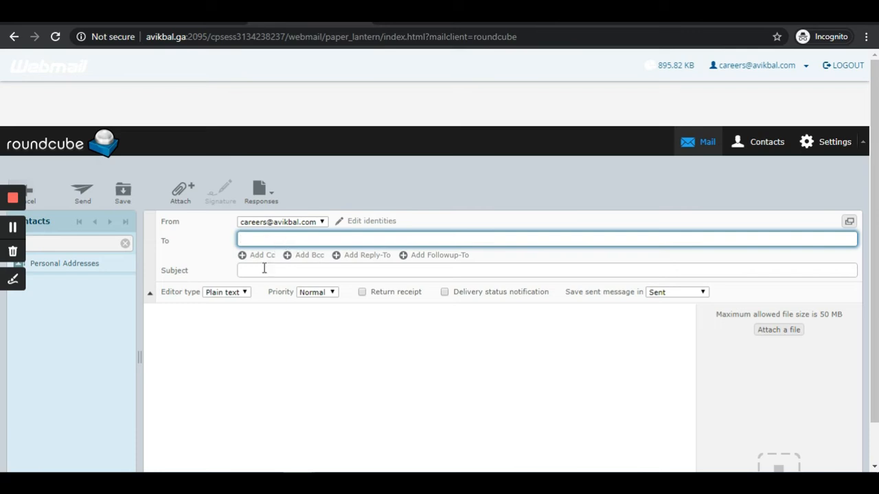
{"action": "scroll", "coordinate": [253, 351], "scroll_direction": "down", "scroll_amount": 1}
{"action": "left_click", "coordinate": [262, 311]}
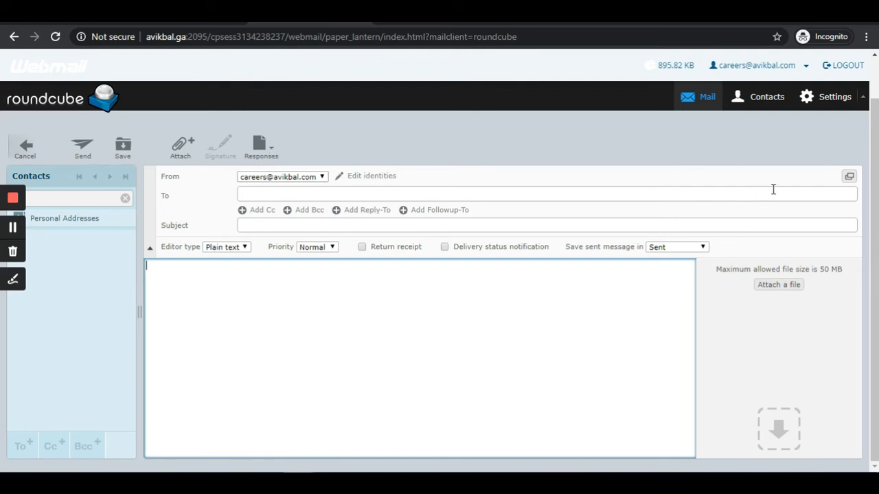
{"action": "left_click", "coordinate": [634, 193]}
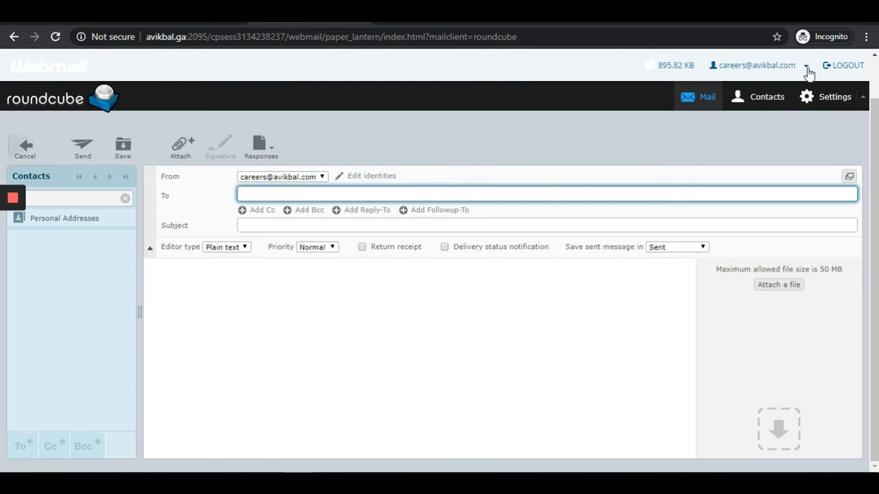
- Open Configure Mail Client from the account menu and view the manual incoming and outgoing server settings
{"action": "left_click", "coordinate": [806, 68]}
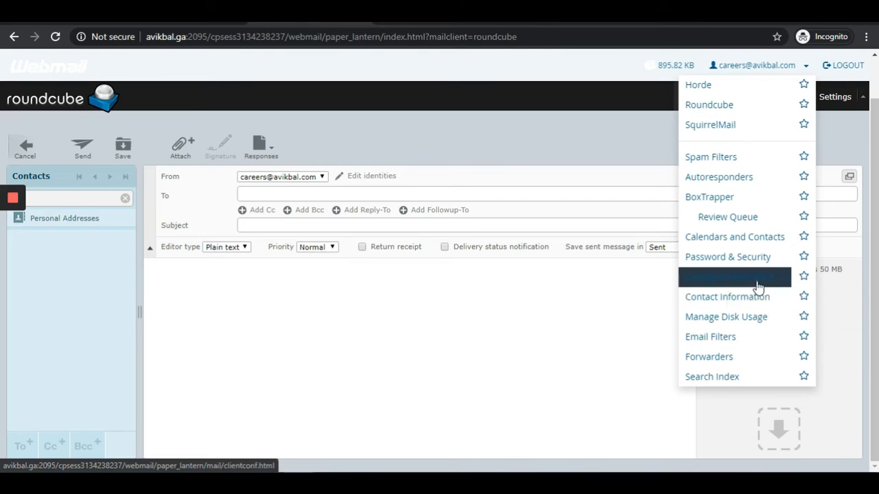
{"action": "left_click", "coordinate": [757, 282]}
{"action": "scroll", "coordinate": [757, 289], "scroll_direction": "down", "scroll_amount": 5}
{"action": "scroll", "coordinate": [514, 284], "scroll_direction": "up", "scroll_amount": 3}
{"action": "scroll", "coordinate": [513, 282], "scroll_direction": "up", "scroll_amount": 1}
{"action": "scroll", "coordinate": [512, 285], "scroll_direction": "down", "scroll_amount": 2}
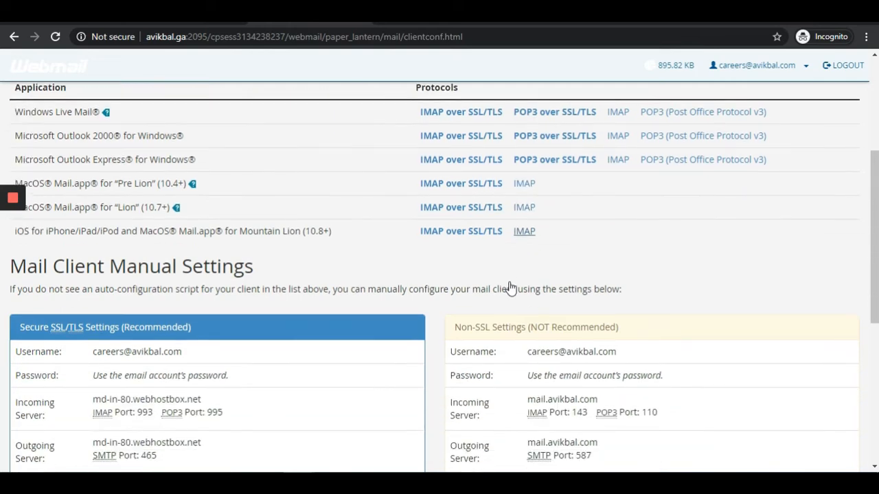
{"action": "scroll", "coordinate": [512, 287], "scroll_direction": "down", "scroll_amount": 3}
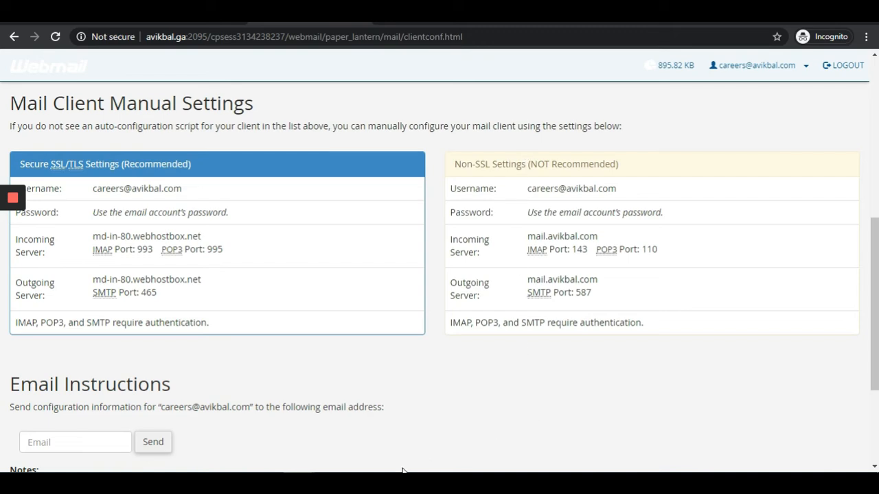
- Bring Gmail forward and open its Settings on the Accounts and Import tab
{"action": "mouse_move", "coordinate": [299, 484]}
{"action": "left_click", "coordinate": [230, 431]}
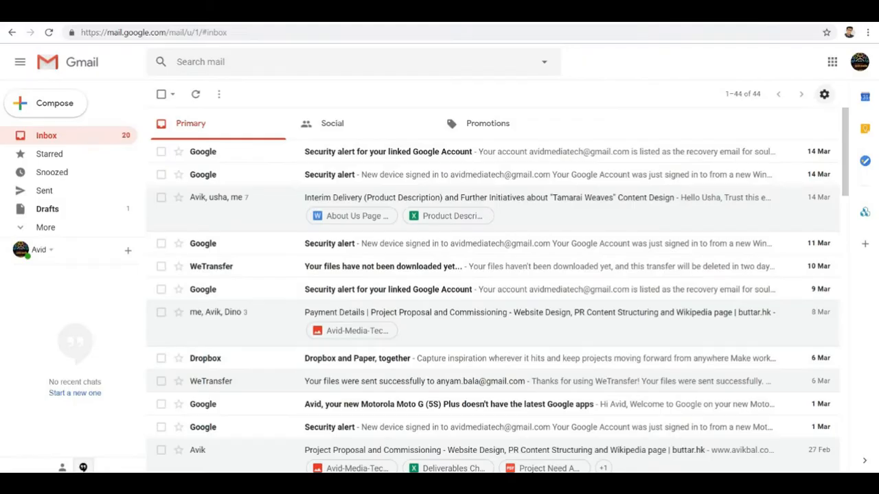
{"action": "left_click", "coordinate": [824, 94]}
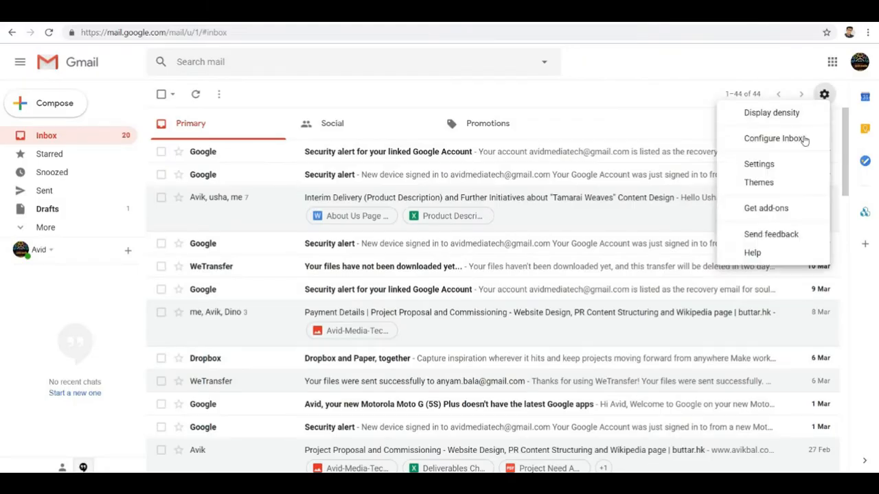
{"action": "left_click", "coordinate": [770, 167]}
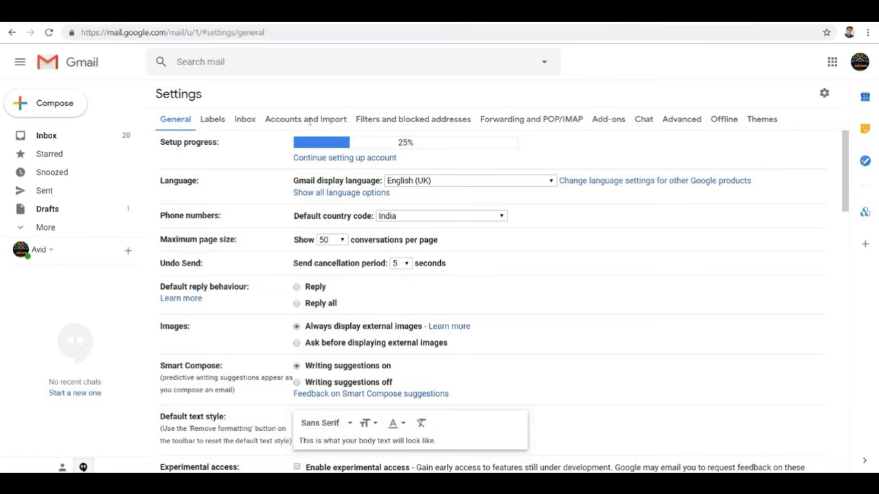
{"action": "left_click", "coordinate": [309, 121]}
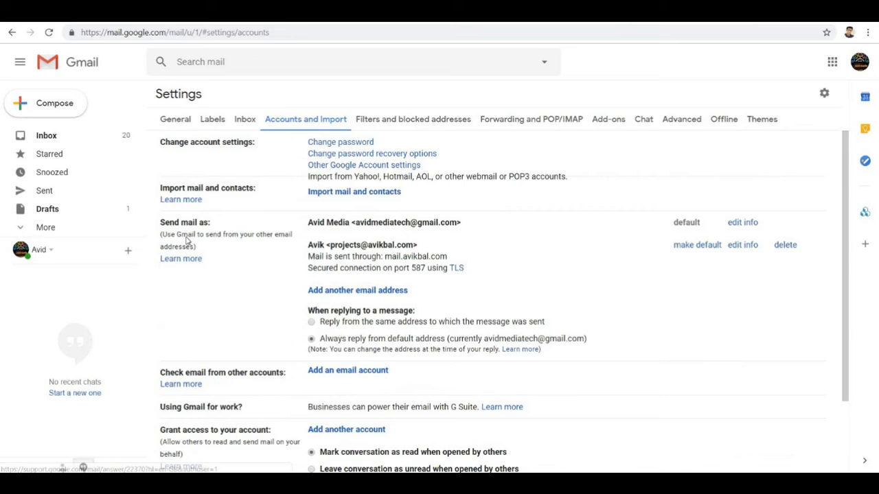
{"action": "left_click", "coordinate": [355, 291]}
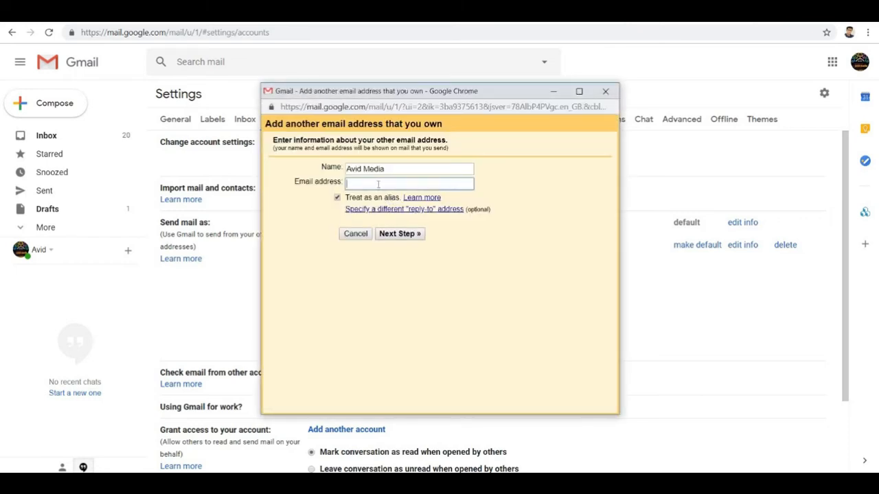
{"action": "left_click", "coordinate": [374, 215]}
{"action": "left_click", "coordinate": [385, 234]}
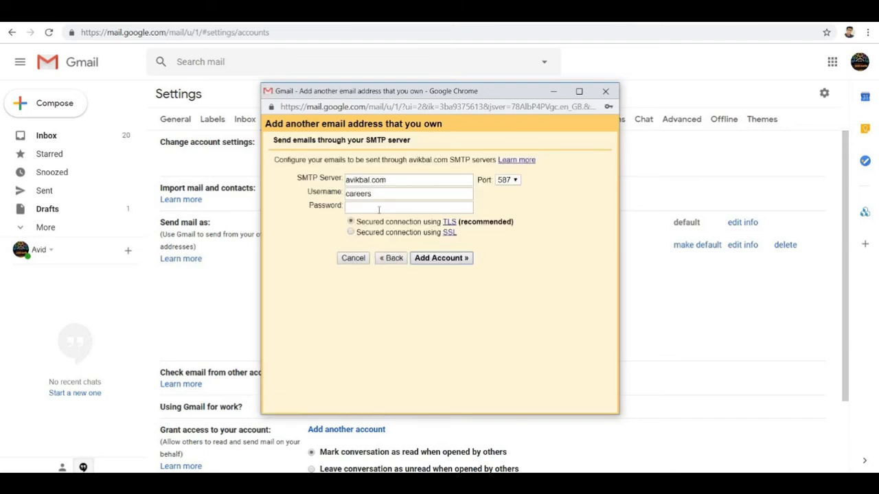
{"action": "left_click", "coordinate": [379, 208]}
{"action": "key", "text": "ctrl+v"}
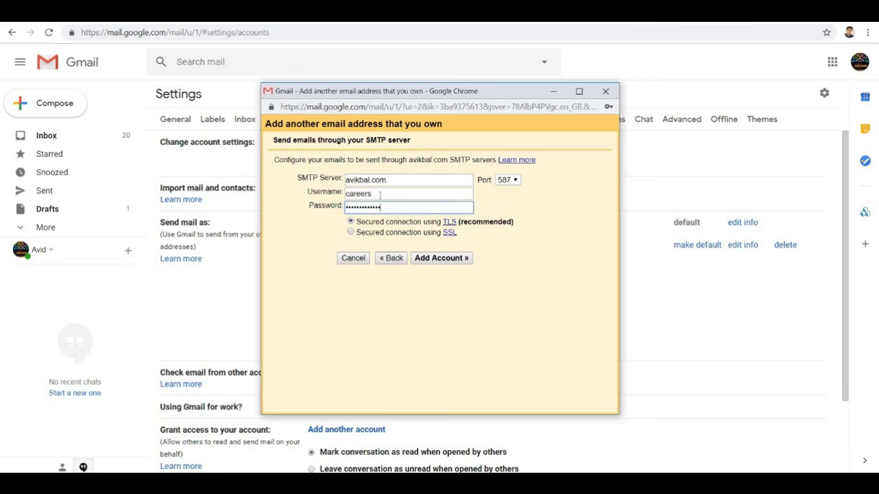
{"action": "left_click", "coordinate": [396, 193]}
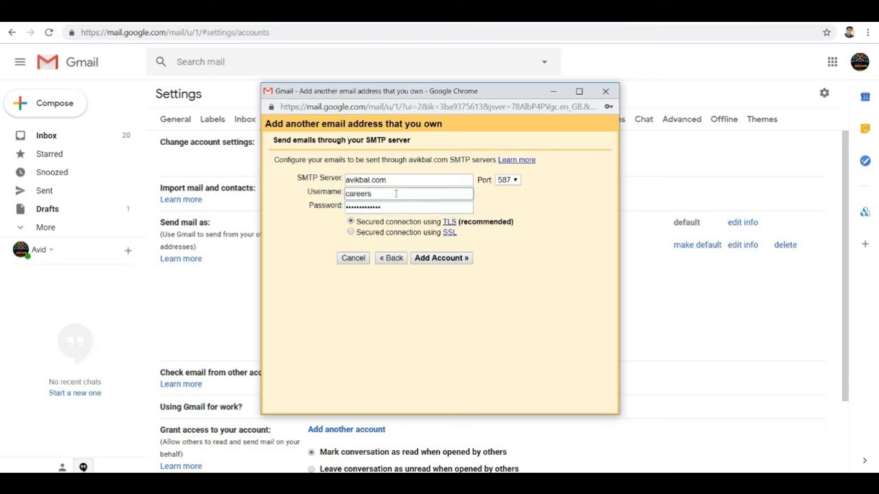
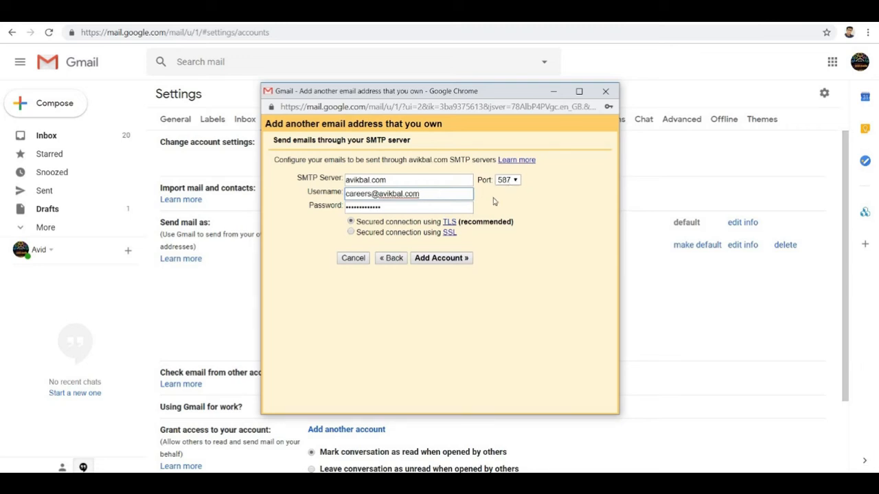
{"action": "left_click", "coordinate": [449, 259]}
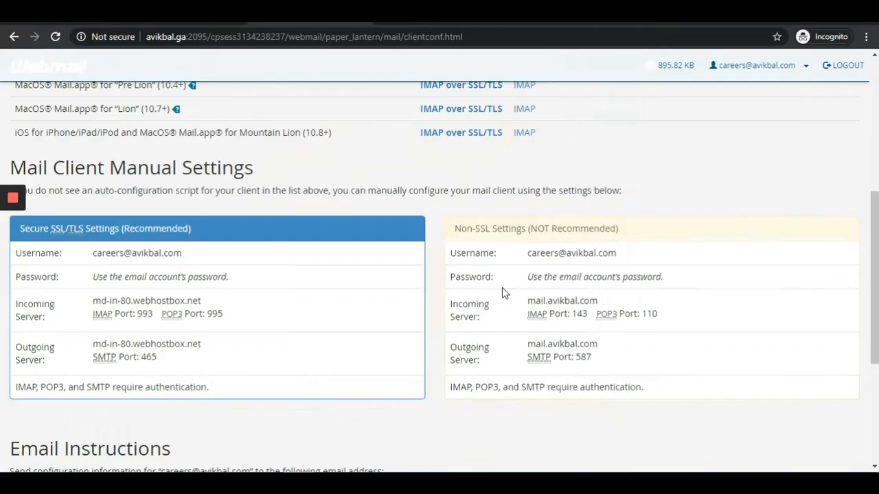
{"action": "scroll", "coordinate": [512, 280], "scroll_direction": "up", "scroll_amount": 3}
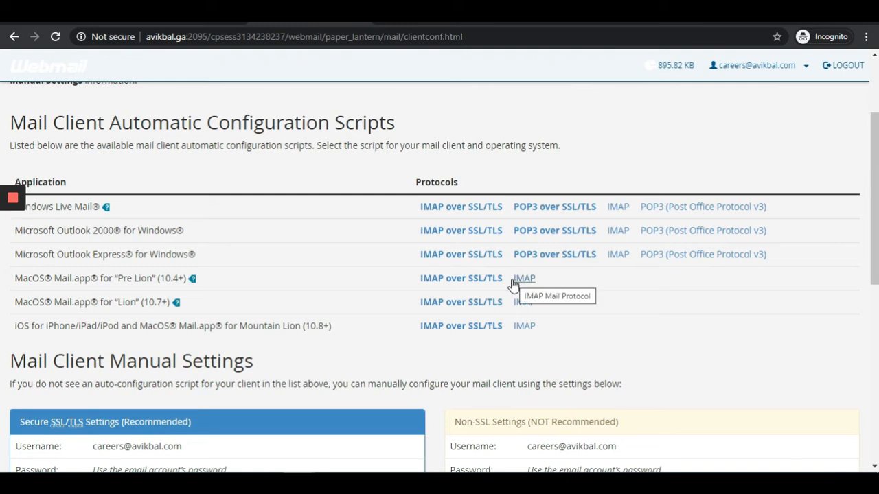
{"action": "scroll", "coordinate": [512, 286], "scroll_direction": "down", "scroll_amount": 2}
{"action": "scroll", "coordinate": [509, 287], "scroll_direction": "down", "scroll_amount": 2}
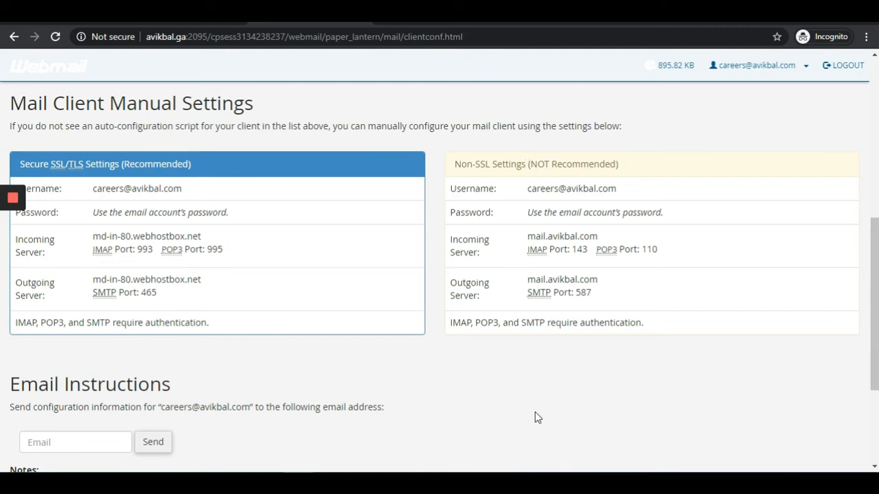
{"action": "mouse_move", "coordinate": [299, 487]}
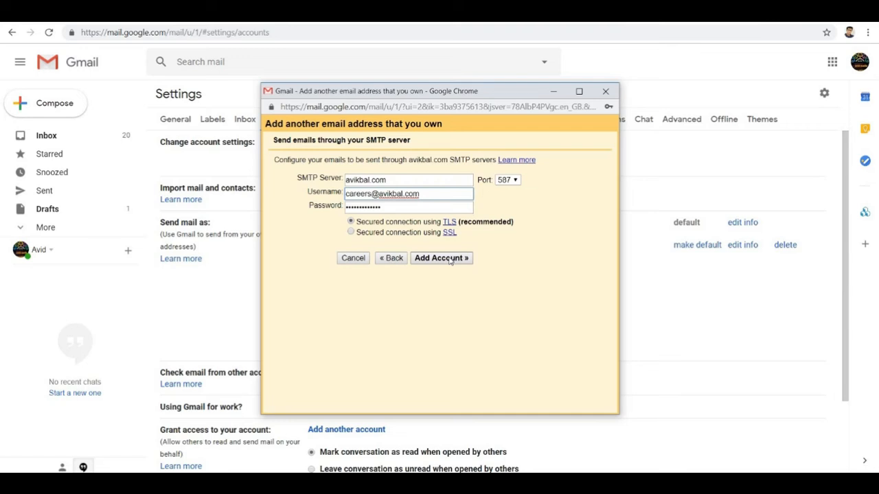
- Resubmit the SMTP details so Gmail emails a confirmation code, then go to the careers webmail
{"action": "left_click", "coordinate": [450, 259]}
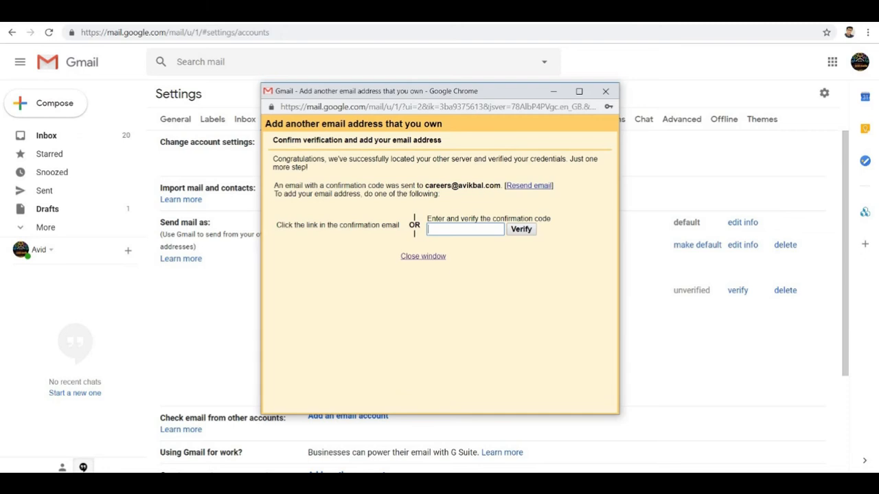
{"action": "left_click", "coordinate": [395, 12]}
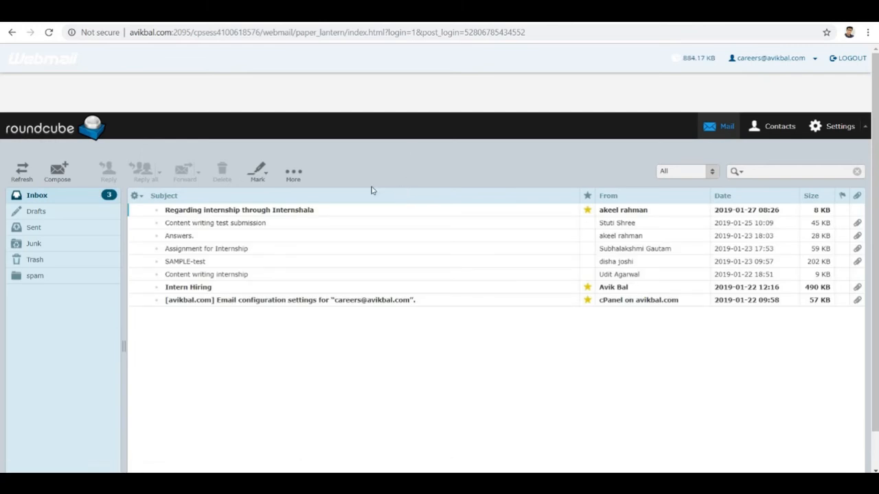
- Refresh the Roundcube inbox, open the Gmail Confirmation message, and confirm via its link
{"action": "left_click", "coordinate": [39, 199]}
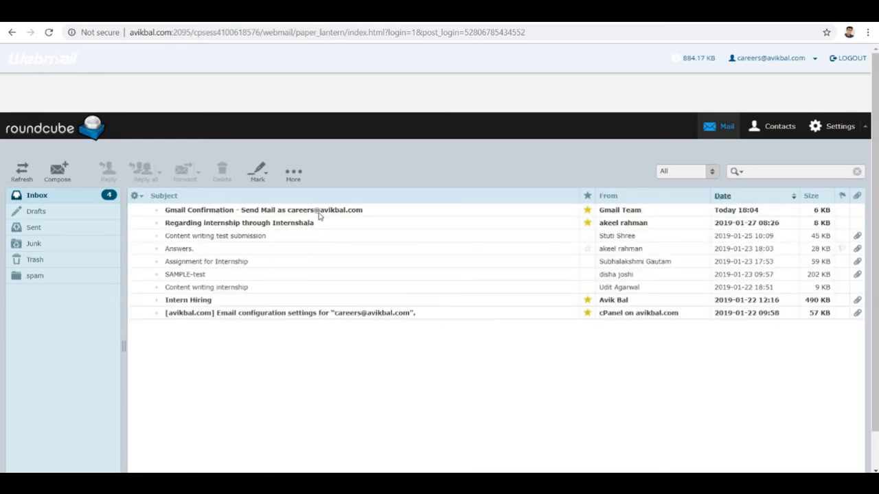
{"action": "double_click", "coordinate": [345, 211]}
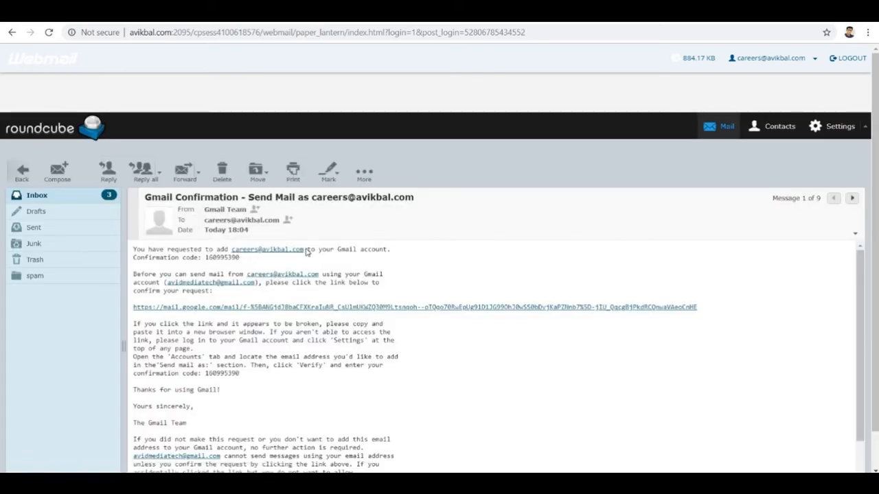
{"action": "scroll", "coordinate": [289, 268], "scroll_direction": "down", "scroll_amount": 2}
{"action": "scroll", "coordinate": [241, 302], "scroll_direction": "up", "scroll_amount": 1}
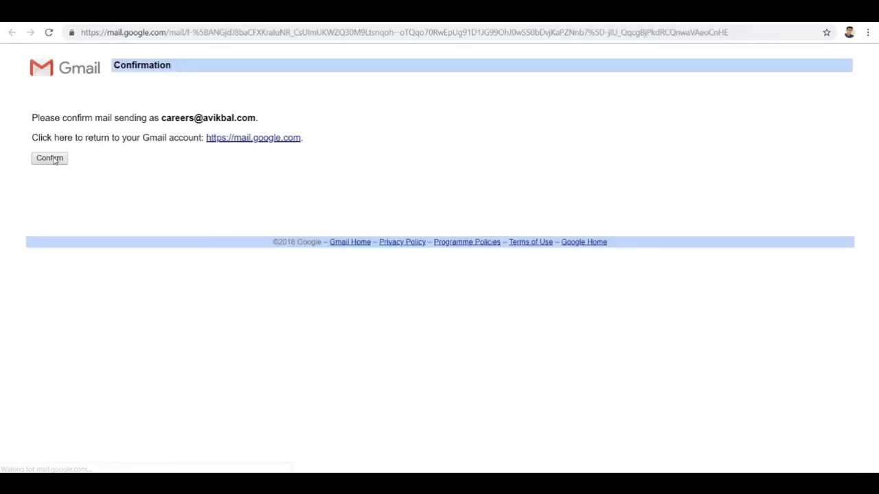
{"action": "left_click", "coordinate": [54, 159]}
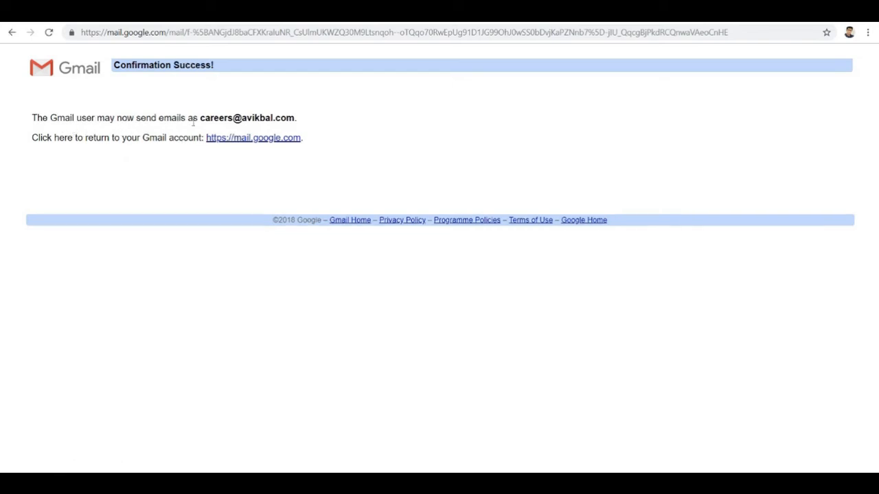
- Return to the Roundcube tab showing the Gmail confirmation message
{"action": "left_click", "coordinate": [251, 11]}
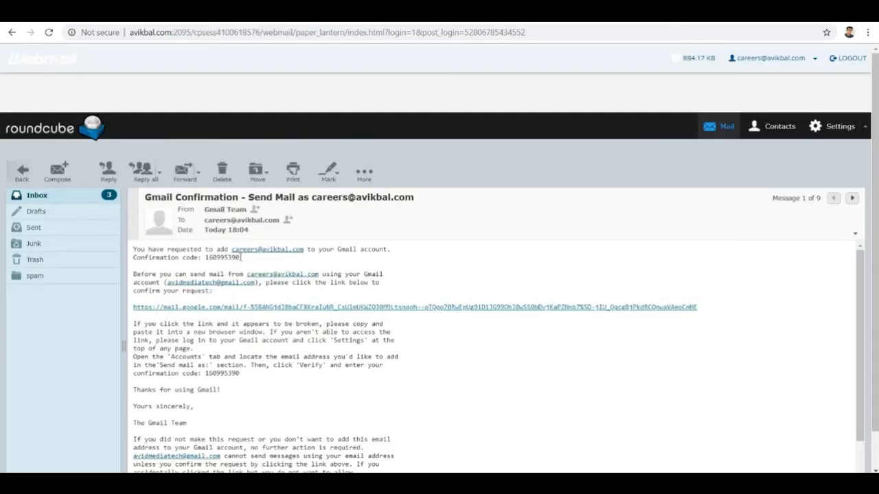
- Paste the emailed confirmation code into Gmail's add-address window and verify the careers address
{"action": "double_click", "coordinate": [206, 258]}
{"action": "key", "text": "ctrl+c"}
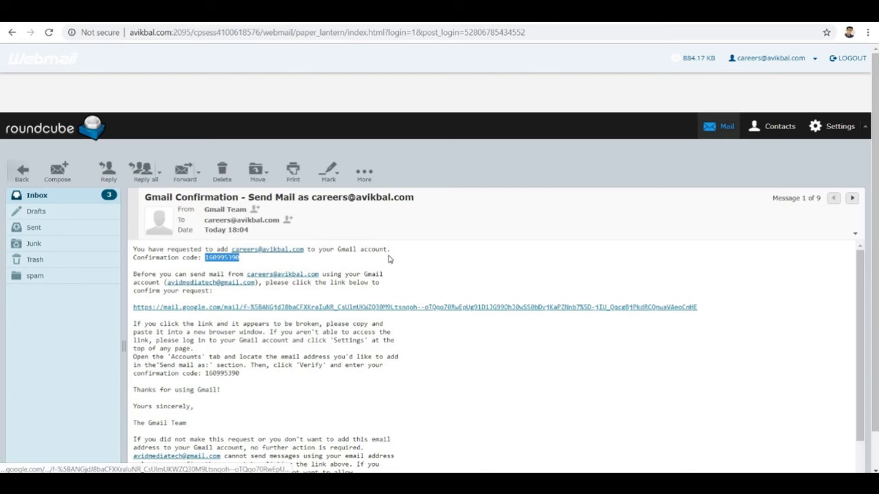
{"action": "left_click", "coordinate": [590, 11]}
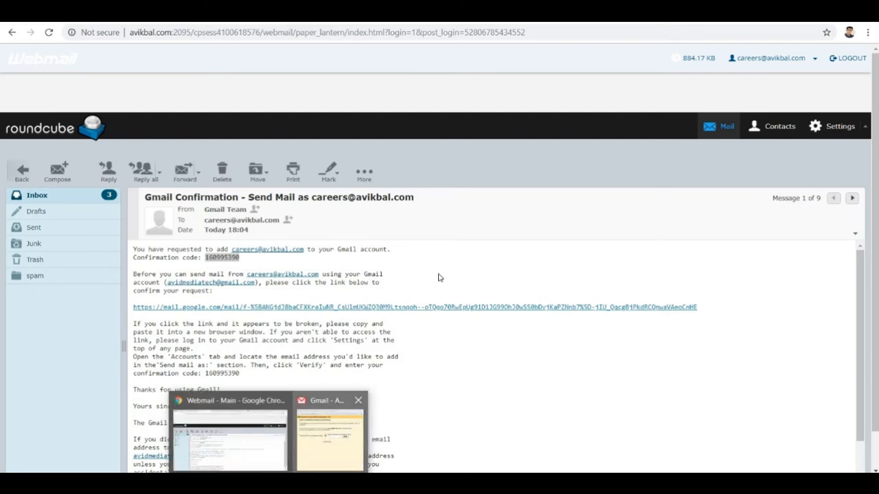
{"action": "left_click", "coordinate": [329, 431]}
{"action": "key", "text": "ctrl+v"}
{"action": "left_click", "coordinate": [527, 232]}
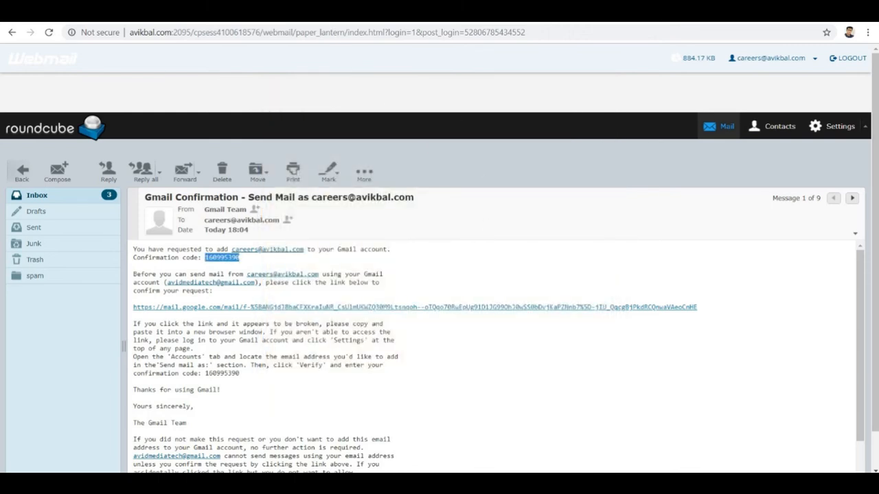
{"action": "left_click", "coordinate": [43, 199]}
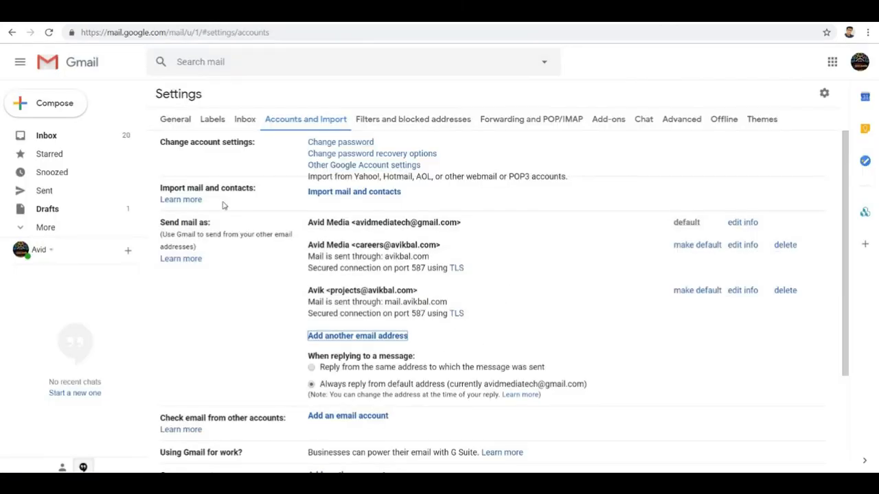
{"action": "left_click", "coordinate": [50, 33]}
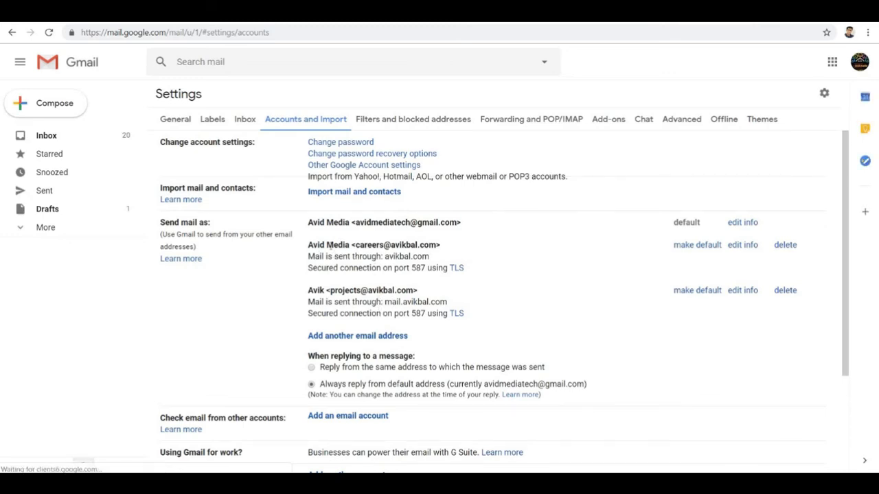
{"action": "left_click_drag", "start_coordinate": [307, 245], "coordinate": [471, 259]}
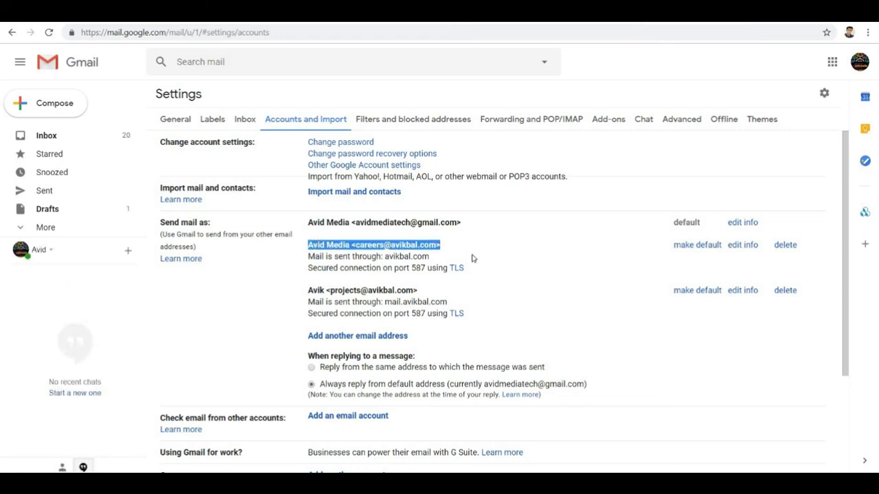
{"action": "left_click", "coordinate": [471, 259]}
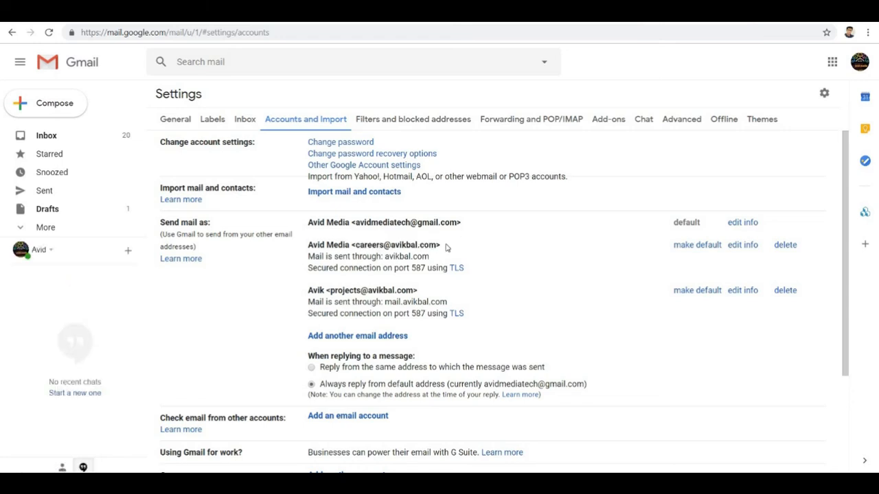
- Compose a new Gmail message to the saved contact with subject 'Test'
{"action": "left_click", "coordinate": [59, 114]}
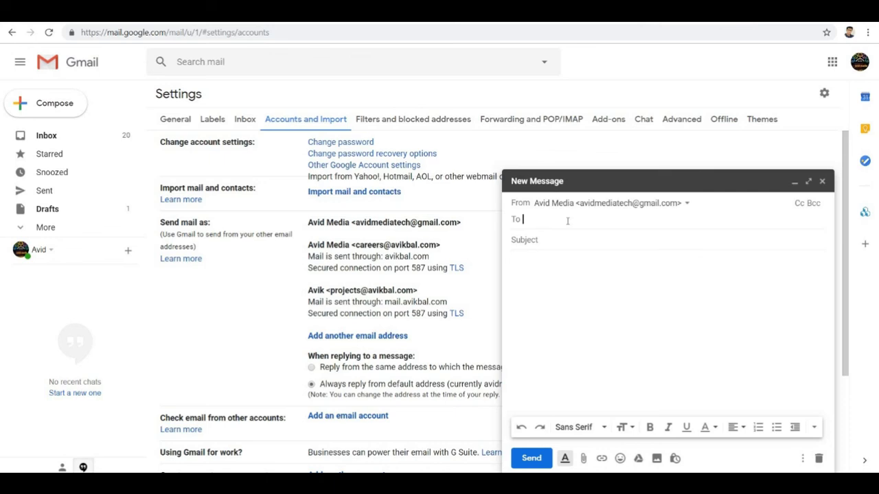
{"action": "type", "text": "avik"}
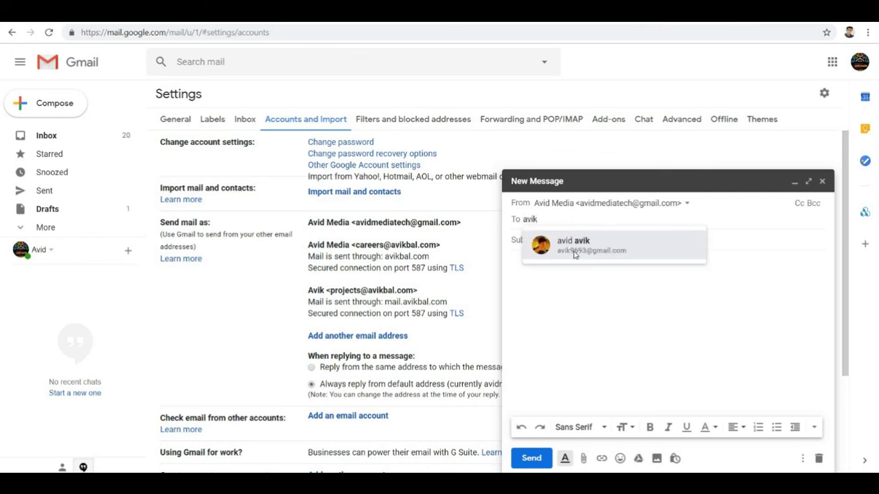
{"action": "left_click", "coordinate": [543, 251]}
{"action": "left_click", "coordinate": [543, 241]}
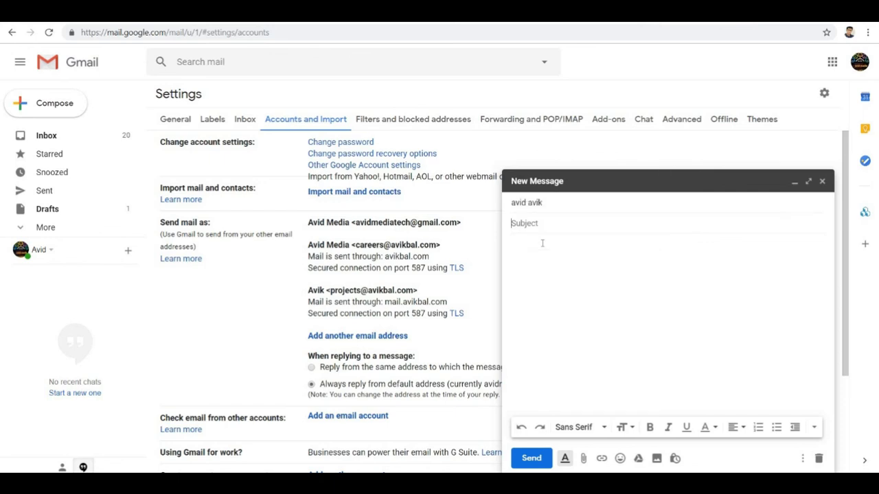
{"action": "type", "text": "Test"}
{"action": "left_click", "coordinate": [575, 205]}
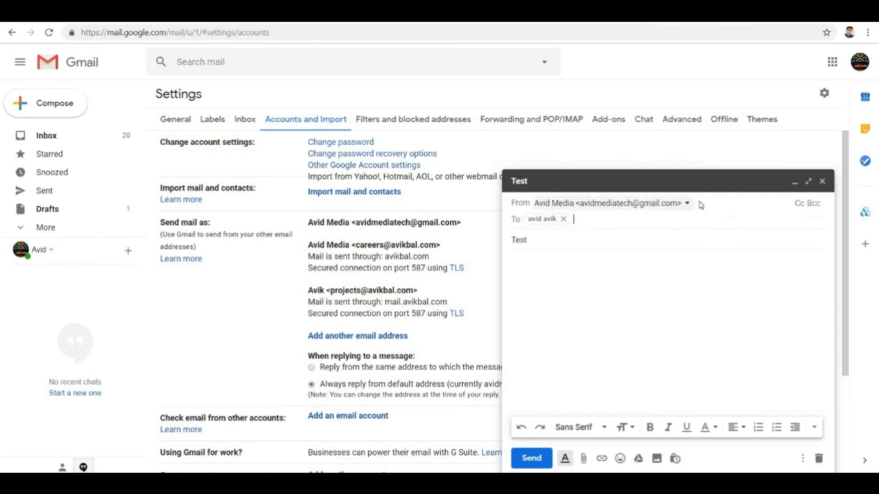
{"action": "left_click", "coordinate": [685, 205]}
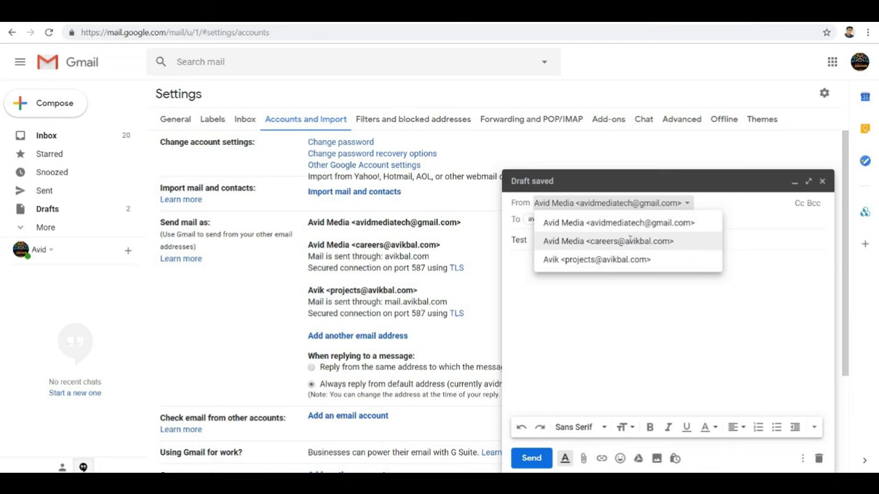
{"action": "left_click", "coordinate": [630, 240]}
{"action": "left_click", "coordinate": [586, 293]}
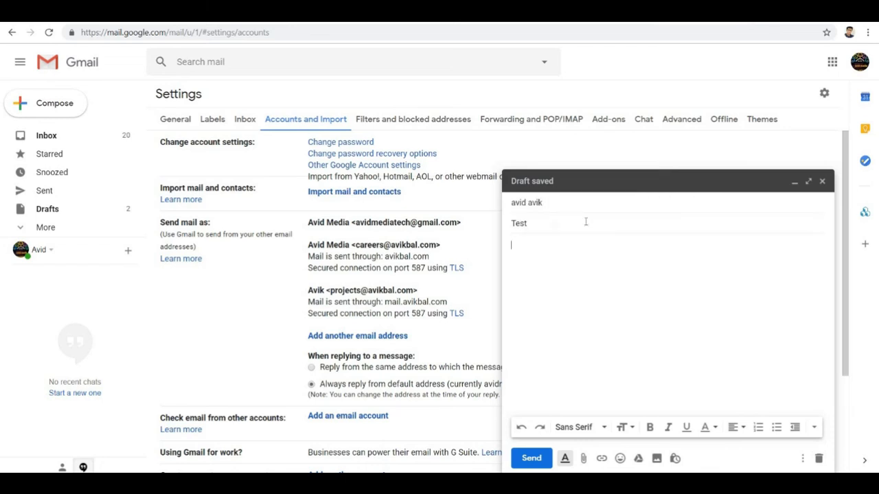
{"action": "left_click", "coordinate": [604, 210]}
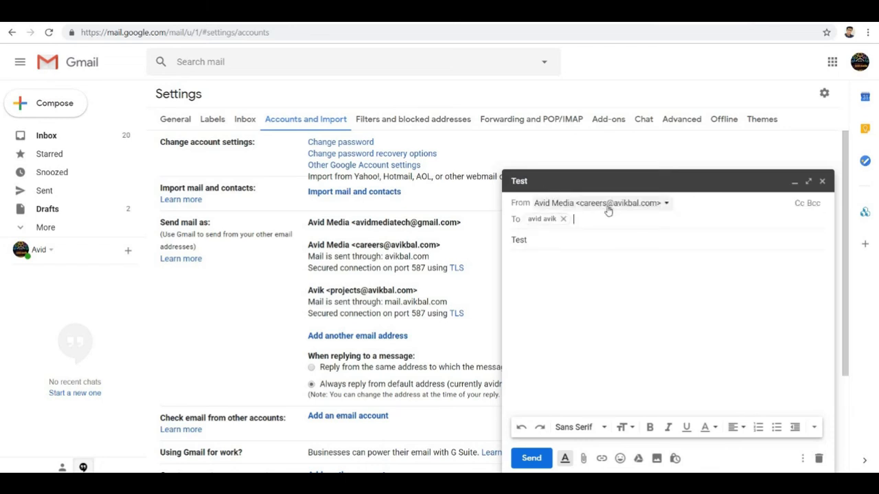
{"action": "left_click", "coordinate": [532, 458]}
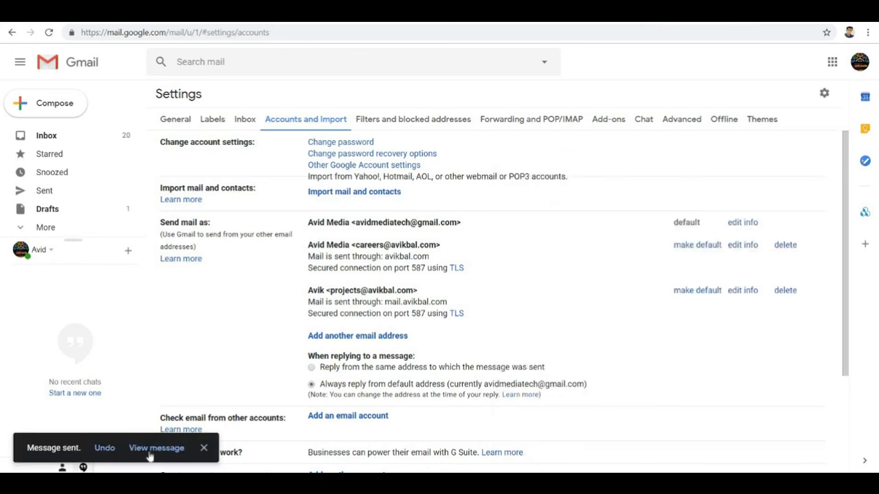
{"action": "left_click", "coordinate": [156, 447]}
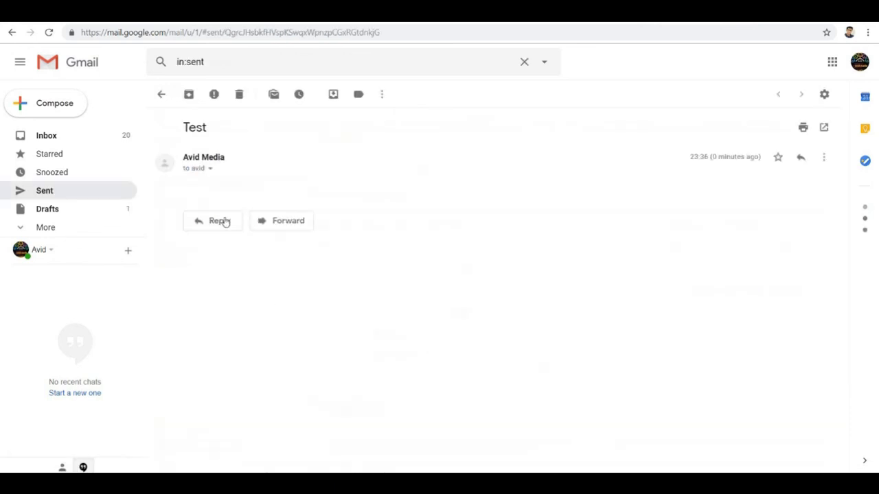
{"action": "left_click", "coordinate": [210, 169]}
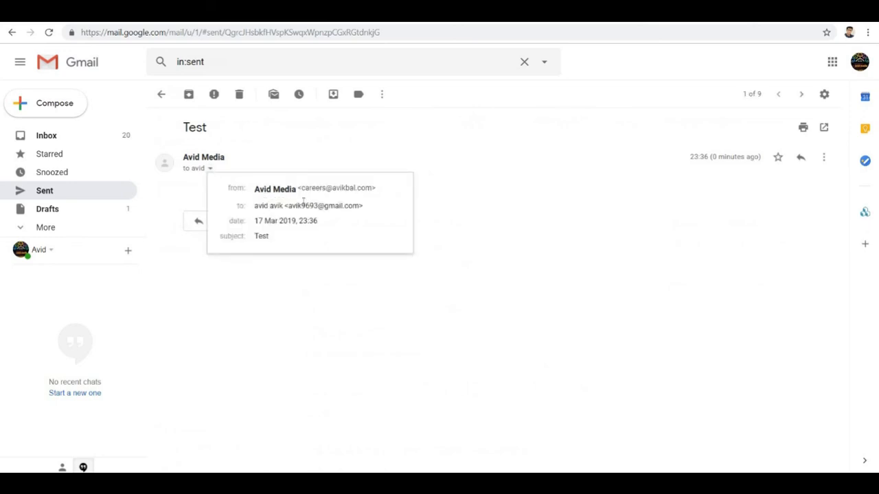
{"action": "left_click_drag", "start_coordinate": [305, 188], "coordinate": [361, 188]}
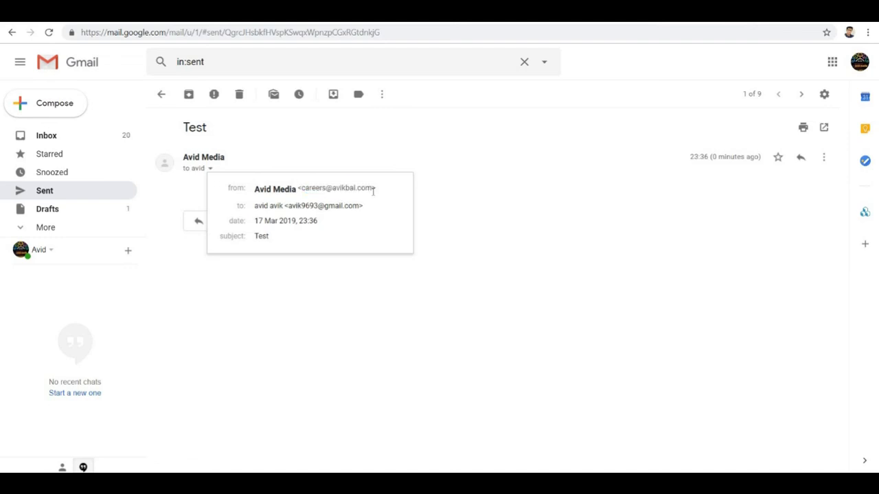